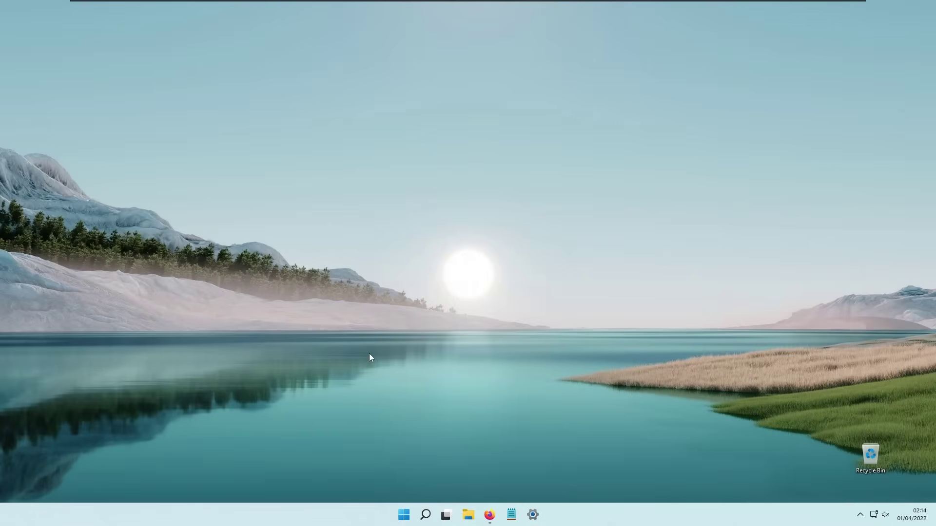
# - Switch to Firefox and look over the TaskbarXI and TaskbarX repository pages on GitHub
pyautogui.click(489, 515)
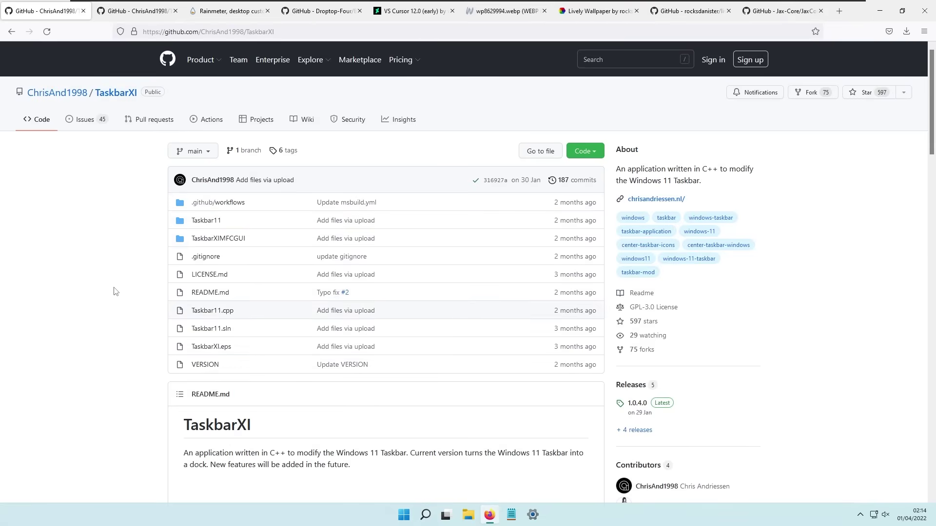
pyautogui.scroll(-2, 115, 291)
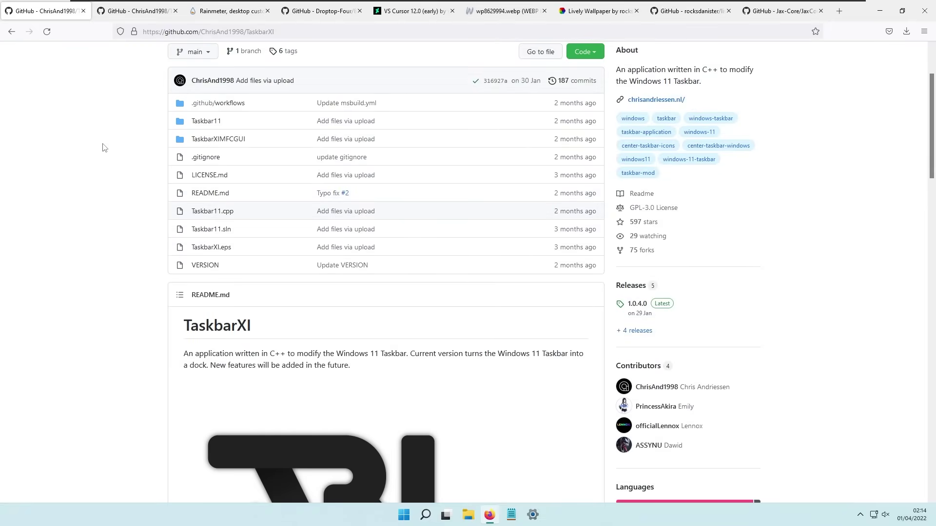
pyautogui.click(136, 11)
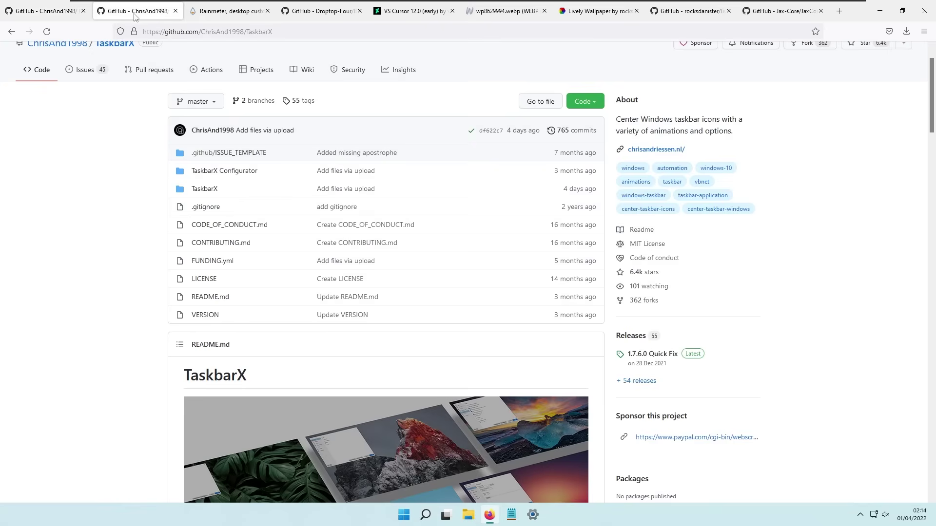
pyautogui.scroll(1, 108, 228)
pyautogui.scroll(-2, 116, 236)
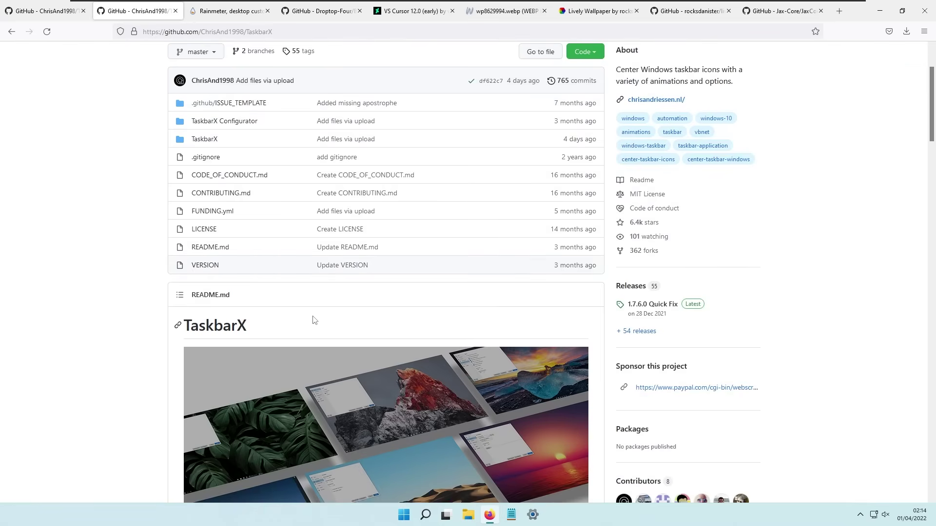
pyautogui.click(55, 13)
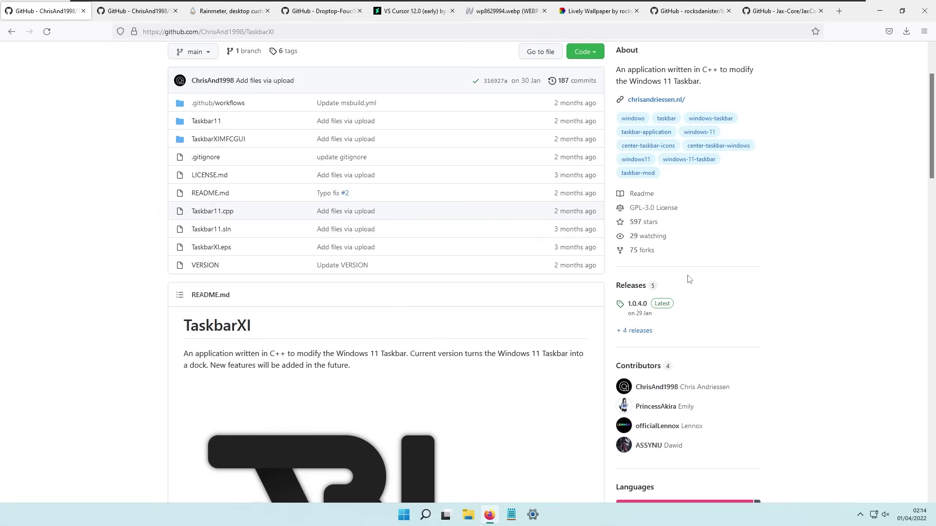
# - Download TaskbarXI.exe and TaskbarXIMFCGUI.exe from the 1.0.4.0 release of the TaskbarXI repository
pyautogui.click(632, 288)
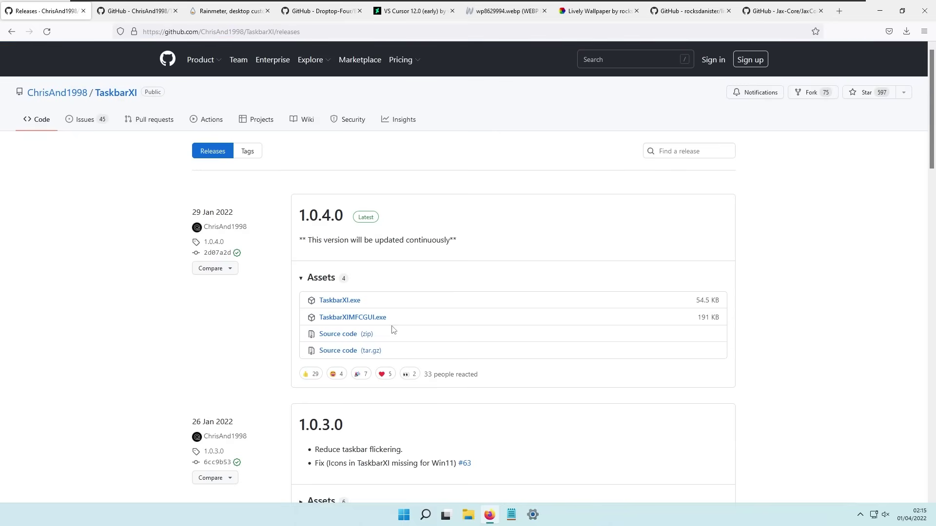
pyautogui.click(353, 303)
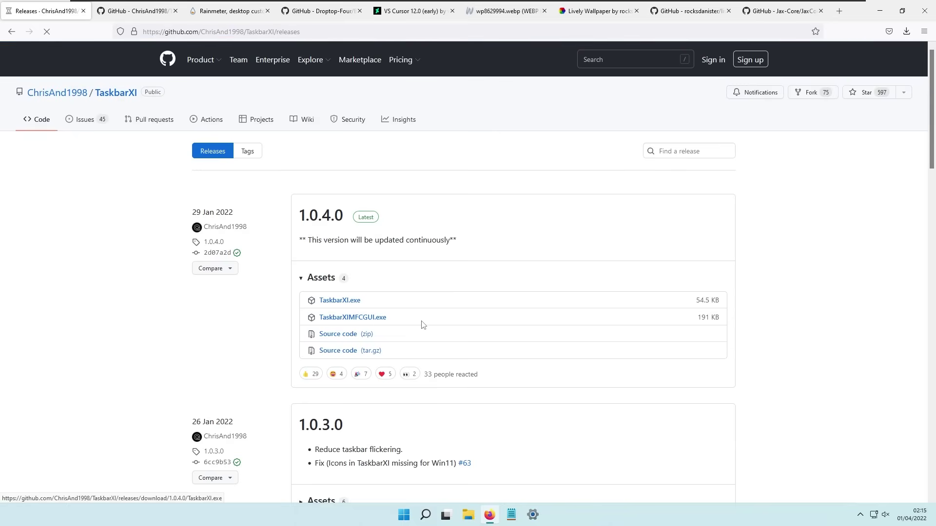
pyautogui.click(372, 318)
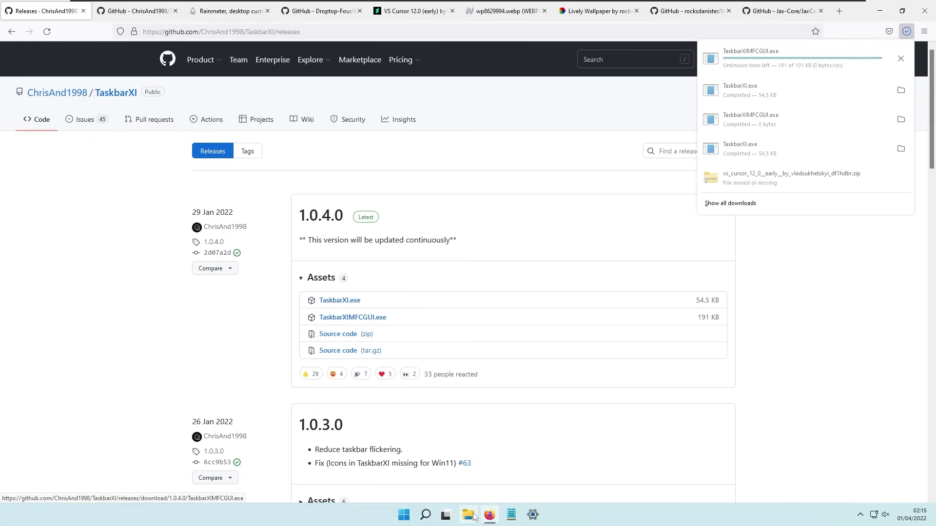
# - Show the downloaded files in the Downloads folder and cut both TaskbarXI and TaskbarXIMFCGUI
pyautogui.click(903, 59)
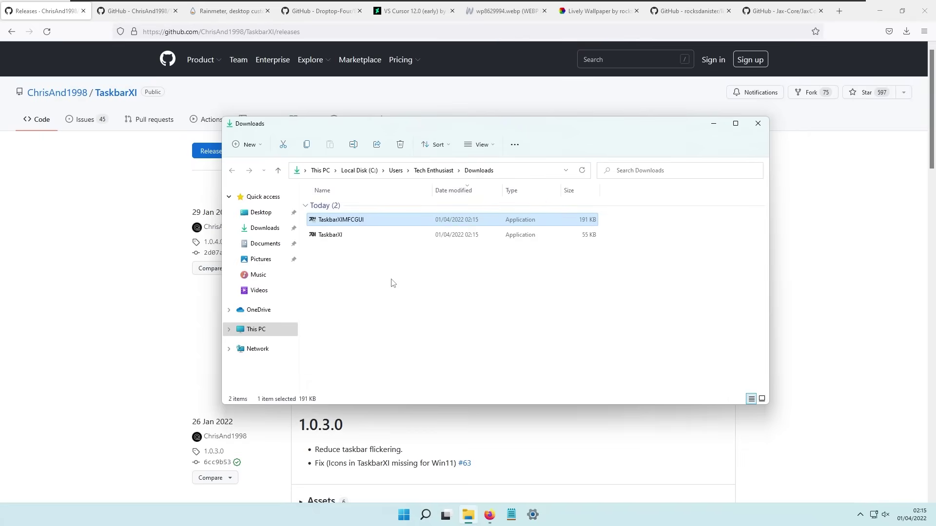
pyautogui.moveTo(390, 294); pyautogui.dragTo(390, 222)
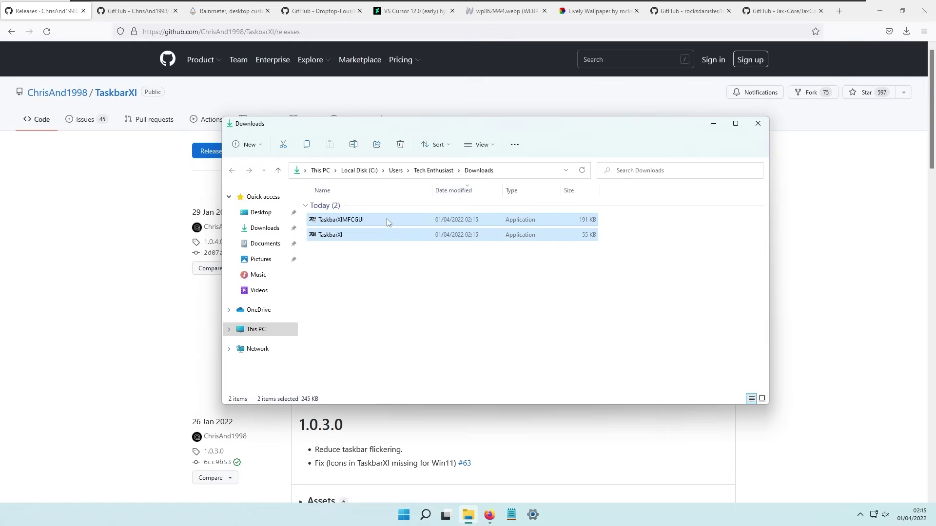
pyautogui.rightClick(388, 222)
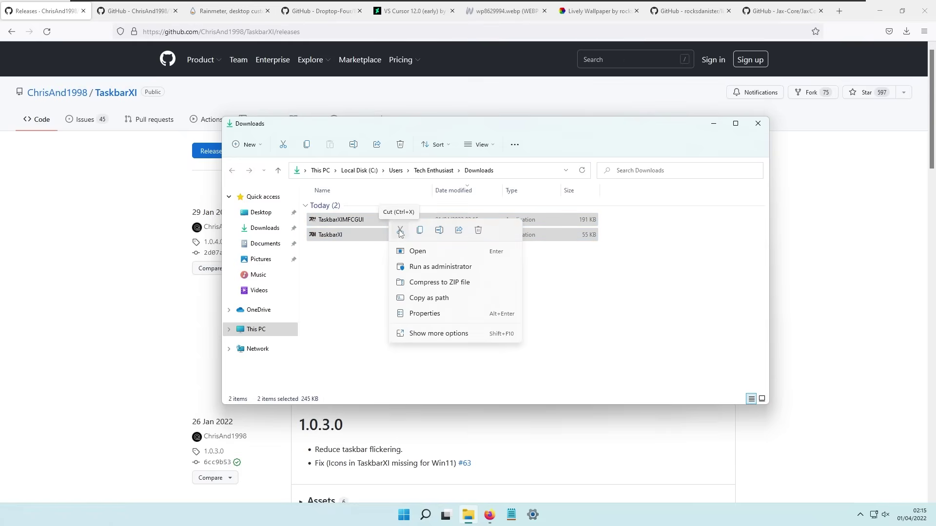
pyautogui.click(401, 231)
# - Create a new folder named Tweaks in the root of Local Disk (C:)
pyautogui.click(275, 331)
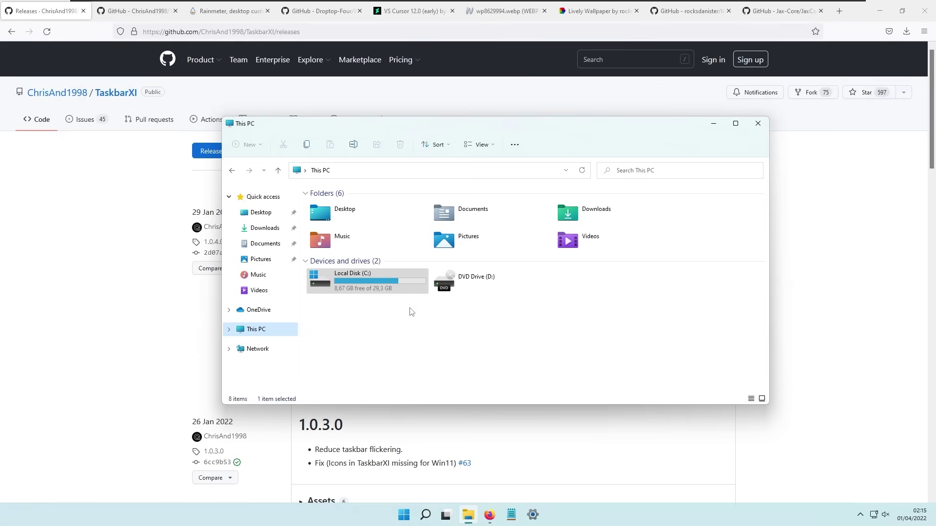
pyautogui.doubleClick(394, 289)
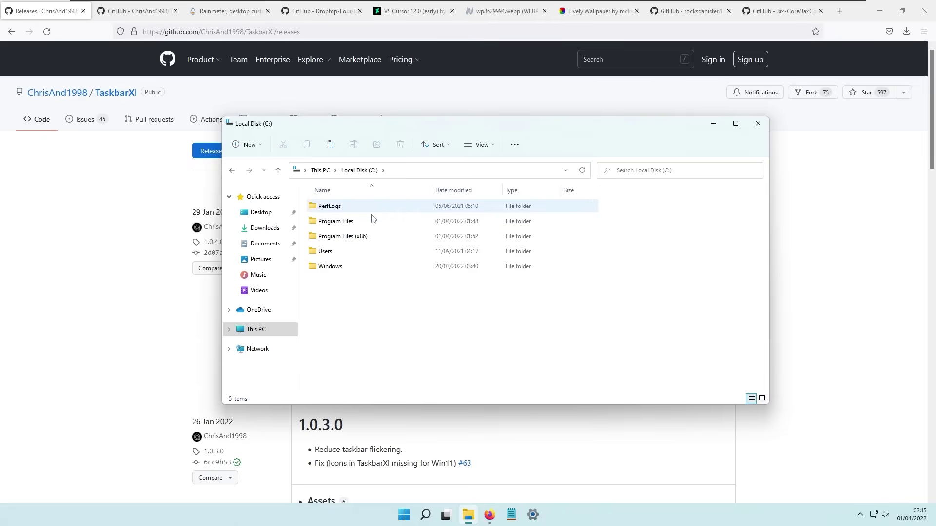
pyautogui.click(249, 145)
pyautogui.click(258, 169)
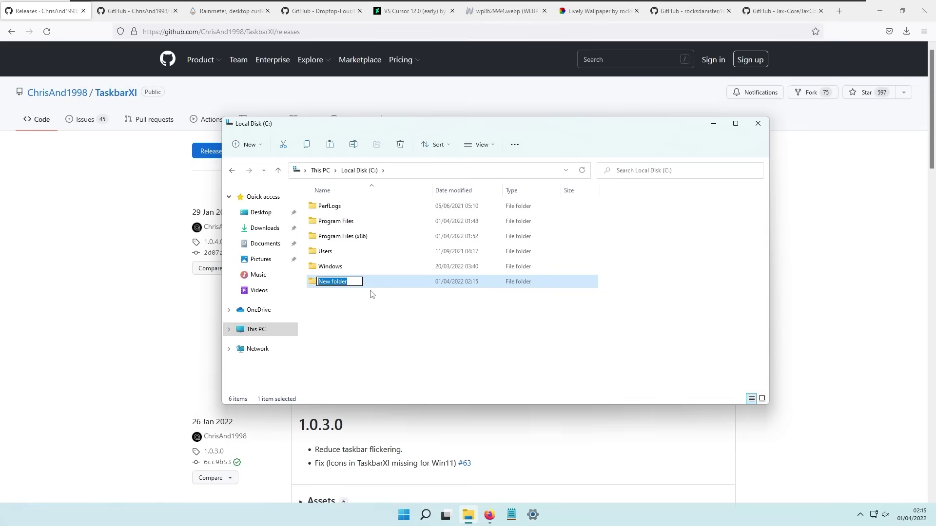
pyautogui.write('Tweaks')
pyautogui.press('Return')
# - Paste the two cut TaskbarXI files into the Tweaks folder
pyautogui.doubleClick(347, 283)
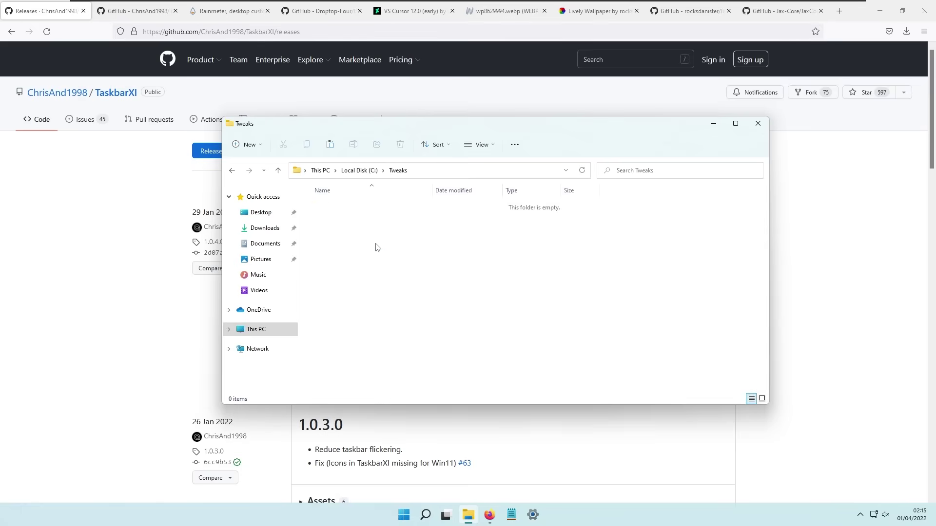
pyautogui.rightClick(402, 240)
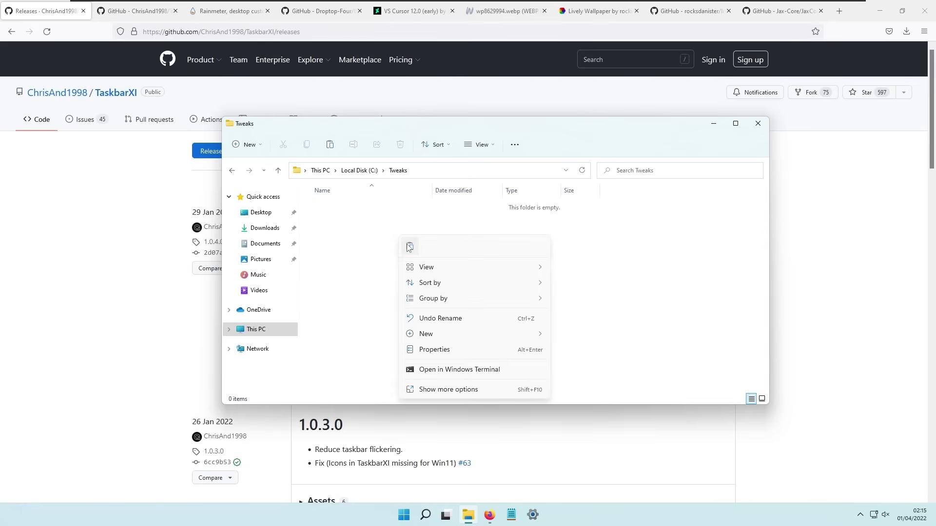
pyautogui.click(409, 248)
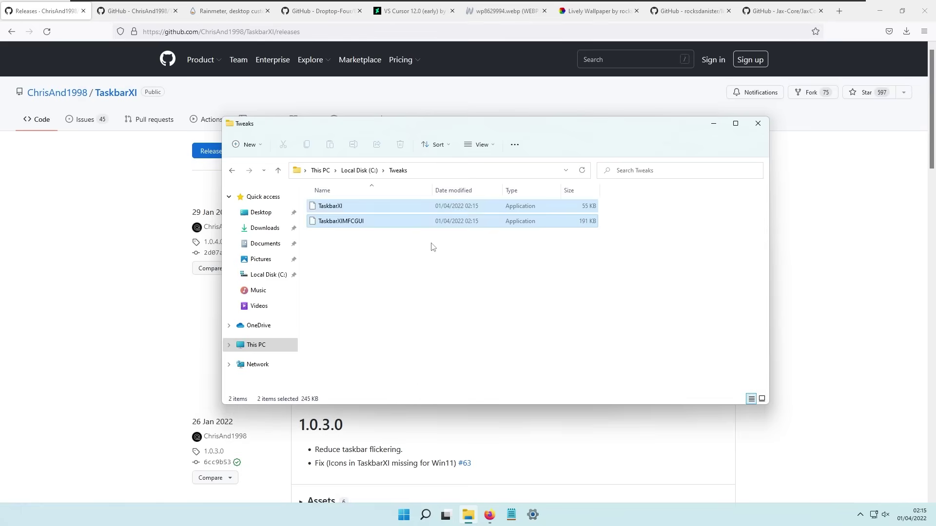
pyautogui.click(390, 249)
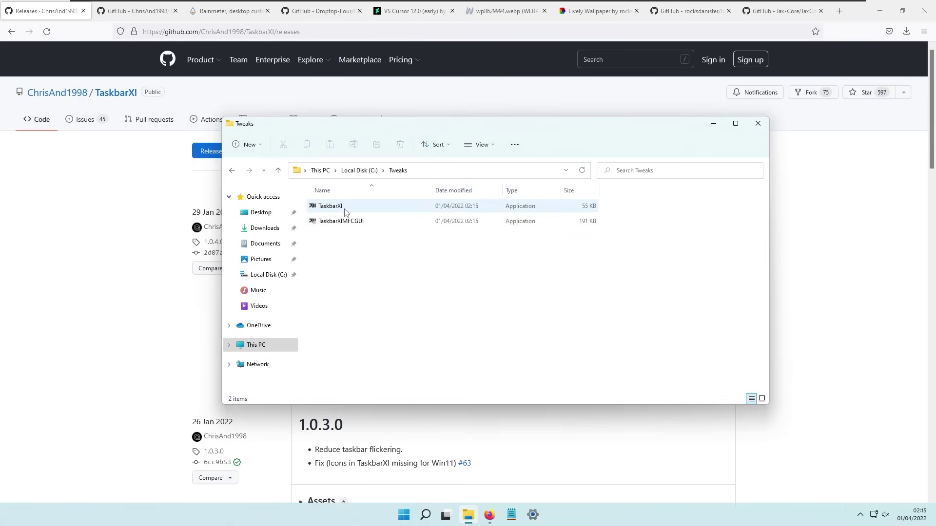
# - Run TaskbarXI from the Tweaks folder, allowing it to run anyway despite the SmartScreen block
pyautogui.doubleClick(355, 210)
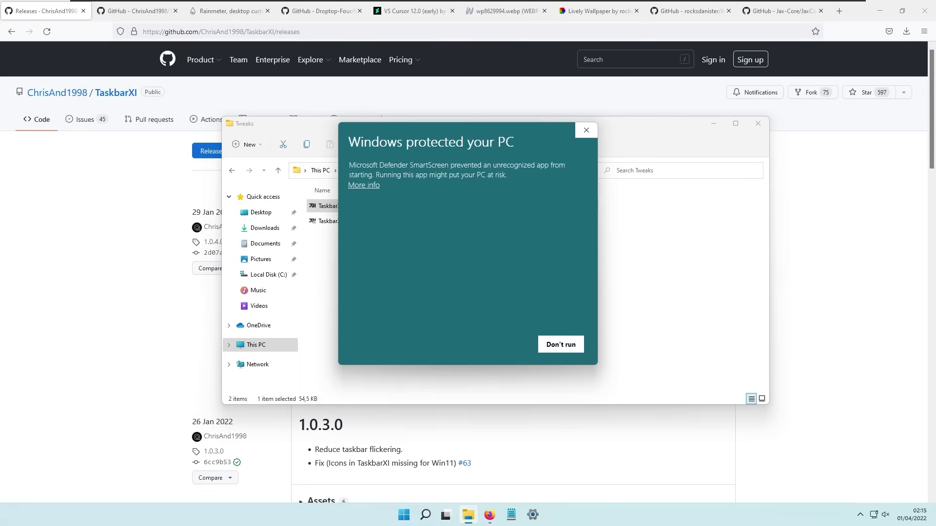
pyautogui.click(372, 187)
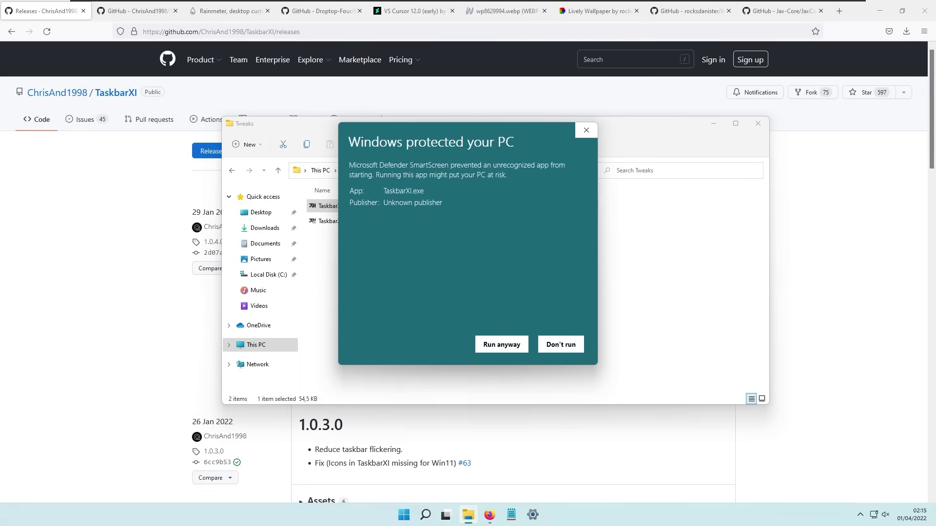
pyautogui.click(499, 346)
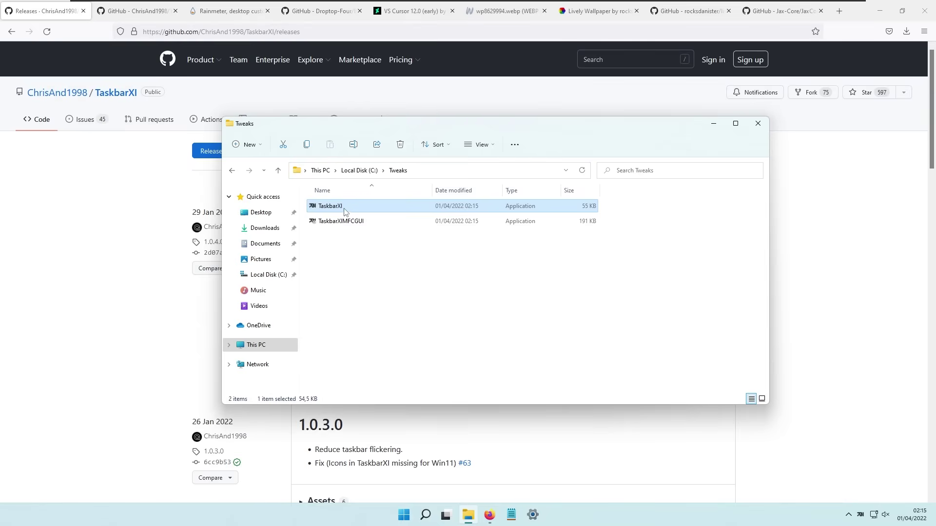
# - Launch TaskbarXIMFCGUI from the Tweaks folder, overriding the SmartScreen block
pyautogui.doubleClick(372, 223)
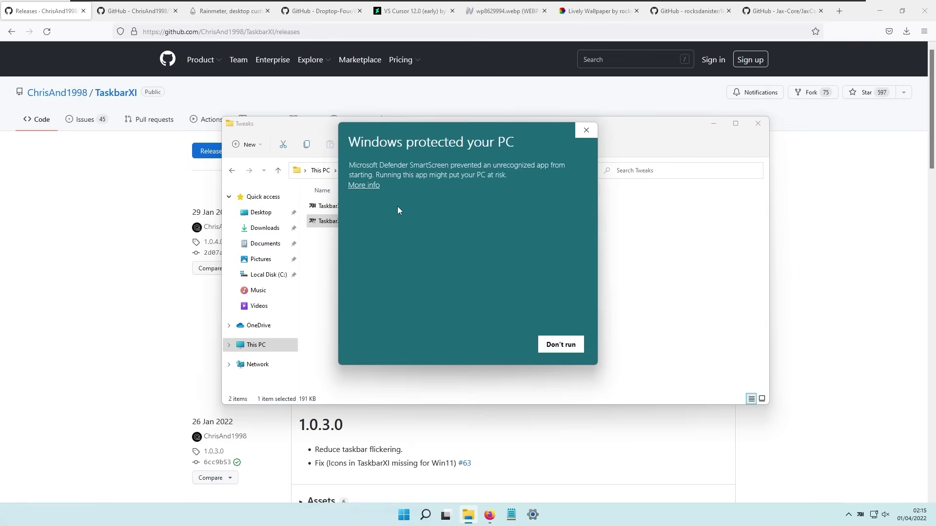
pyautogui.click(372, 188)
pyautogui.click(506, 350)
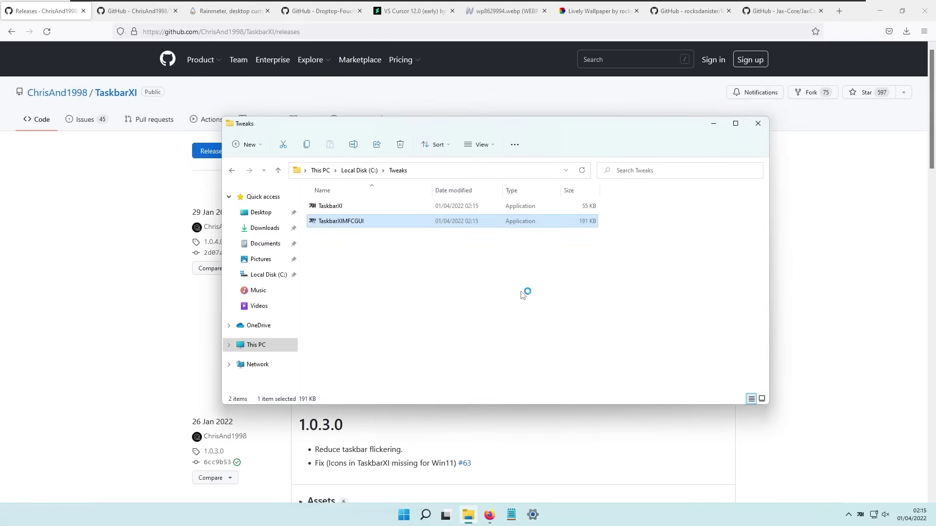
# - Clear the other windows away, apply the TaskbarXI Configurator settings with Ignore max, No tray and Hide traywnd enabled, and close the configurator
pyautogui.click(713, 123)
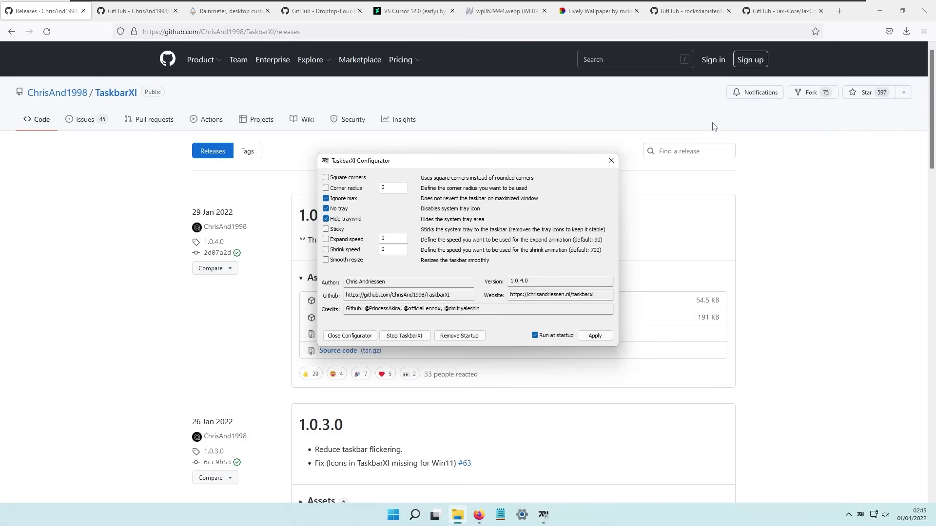
pyautogui.click(884, 10)
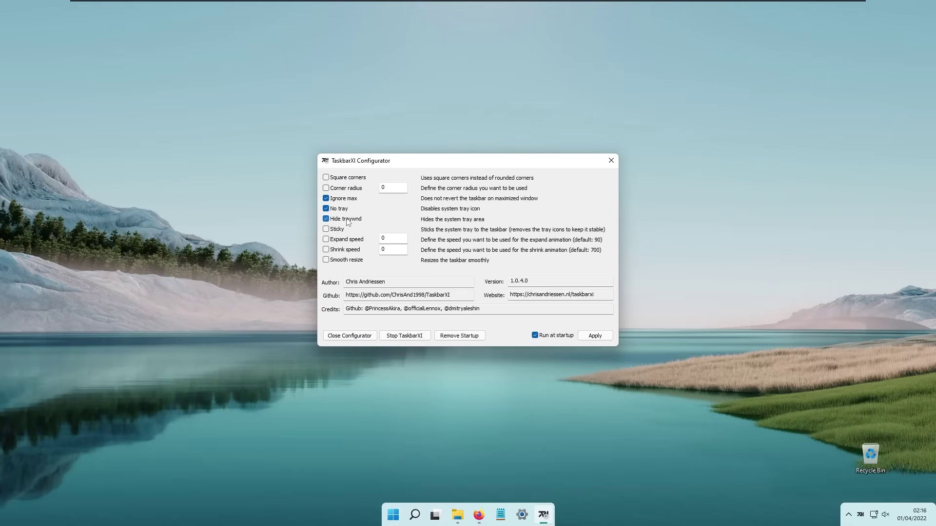
pyautogui.click(603, 340)
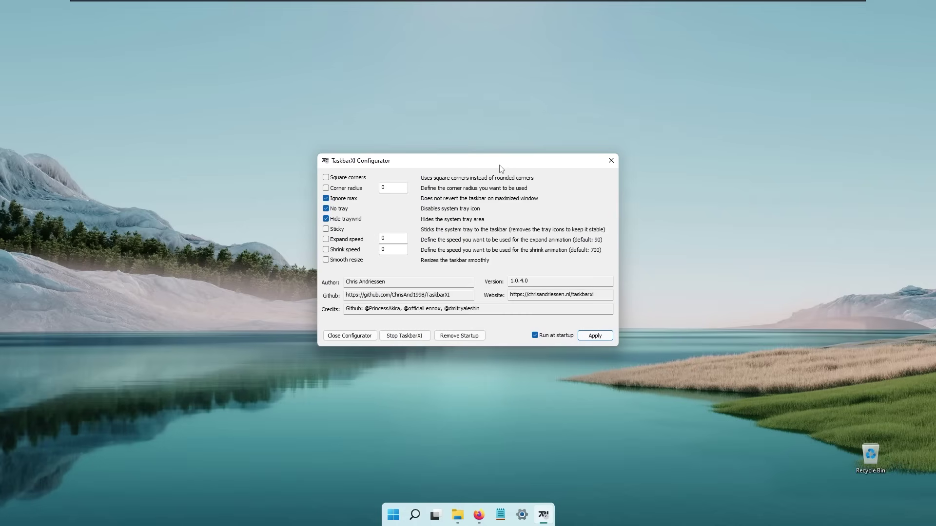
pyautogui.click(600, 339)
pyautogui.click(612, 162)
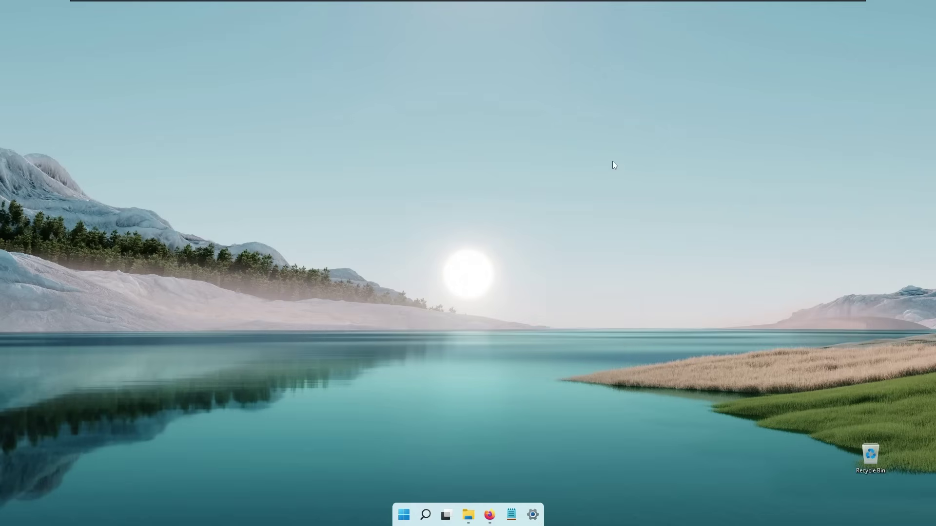
# - Switch to Firefox and download Droptop Basic Version.rmskin from the Droptop Four repository's releases
pyautogui.click(490, 516)
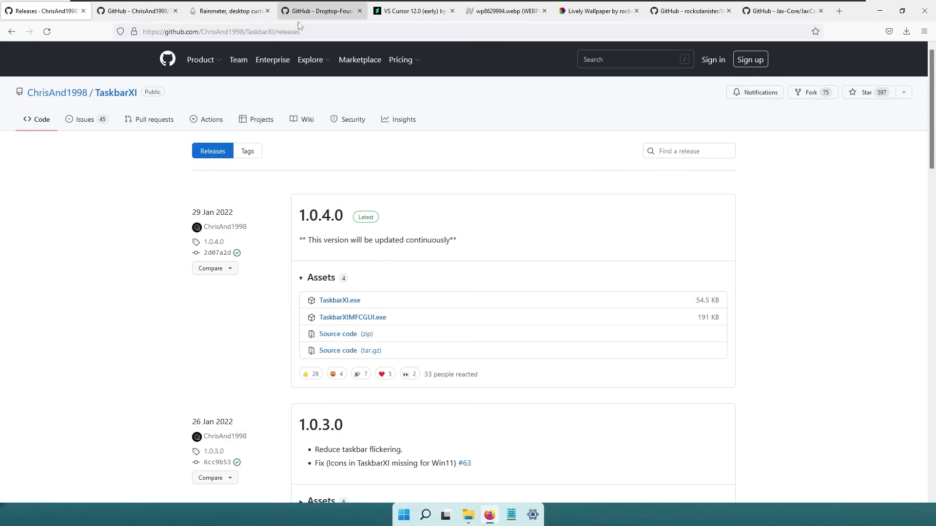
pyautogui.click(320, 12)
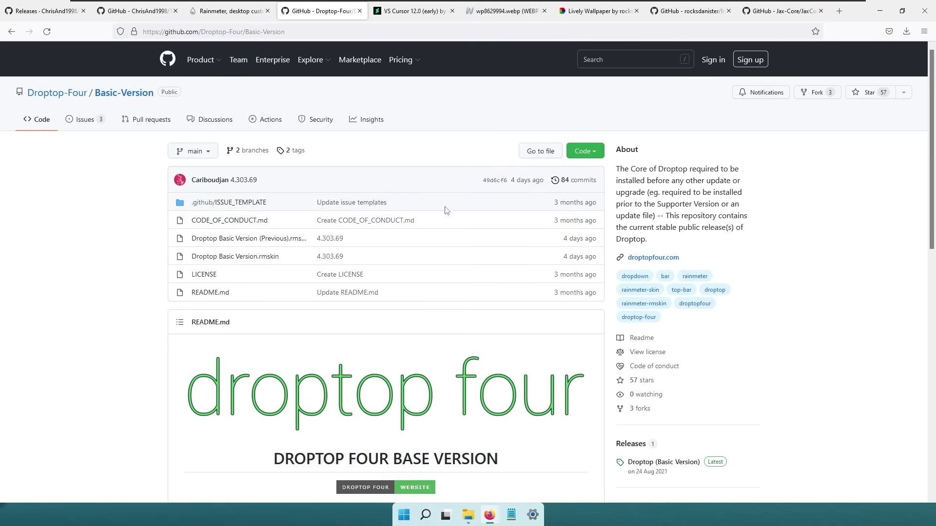
pyautogui.scroll(-3, 425, 240)
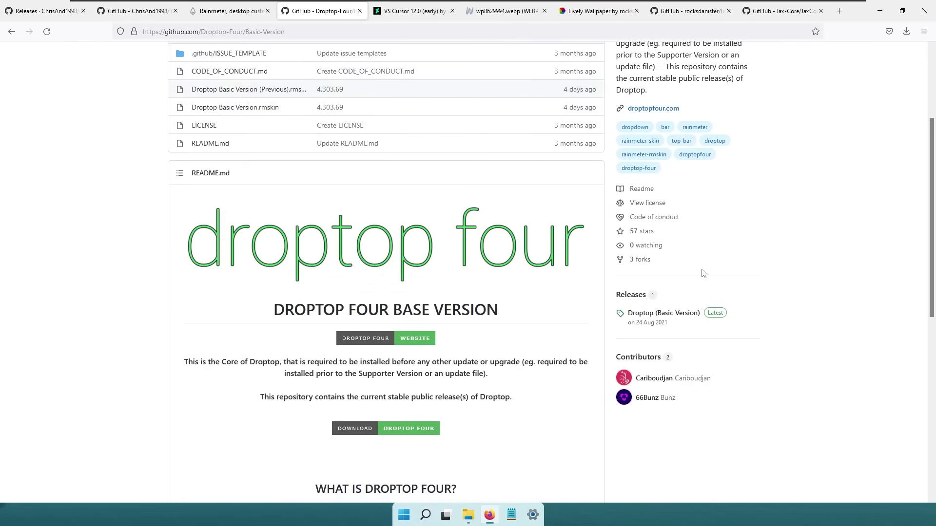
pyautogui.click(629, 295)
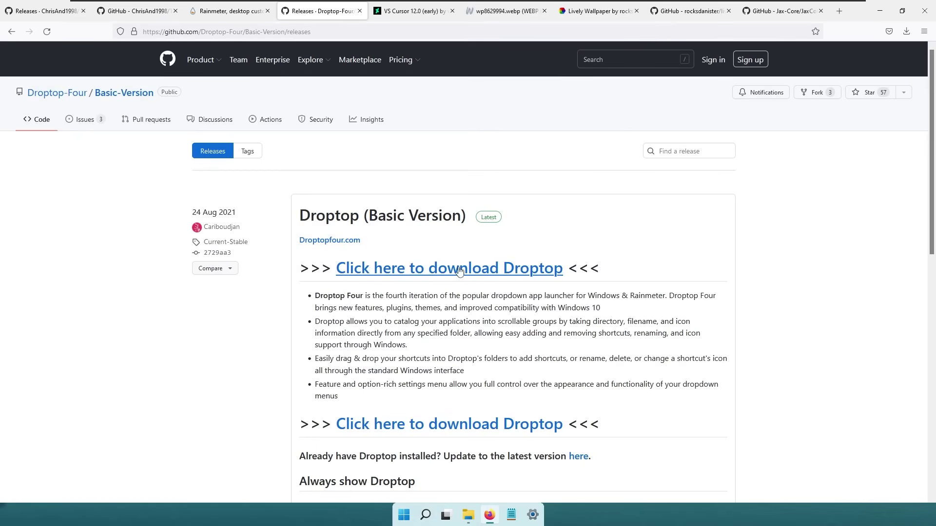
pyautogui.click(460, 272)
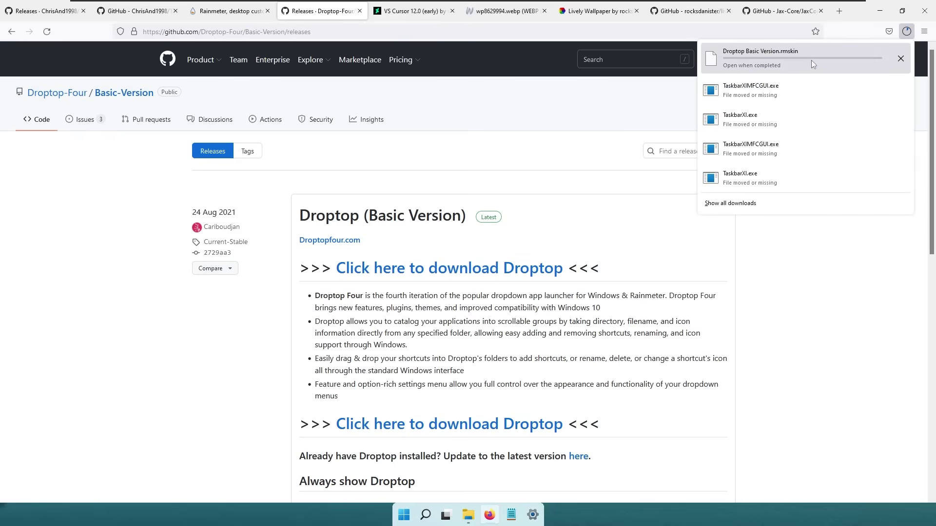
pyautogui.click(474, 147)
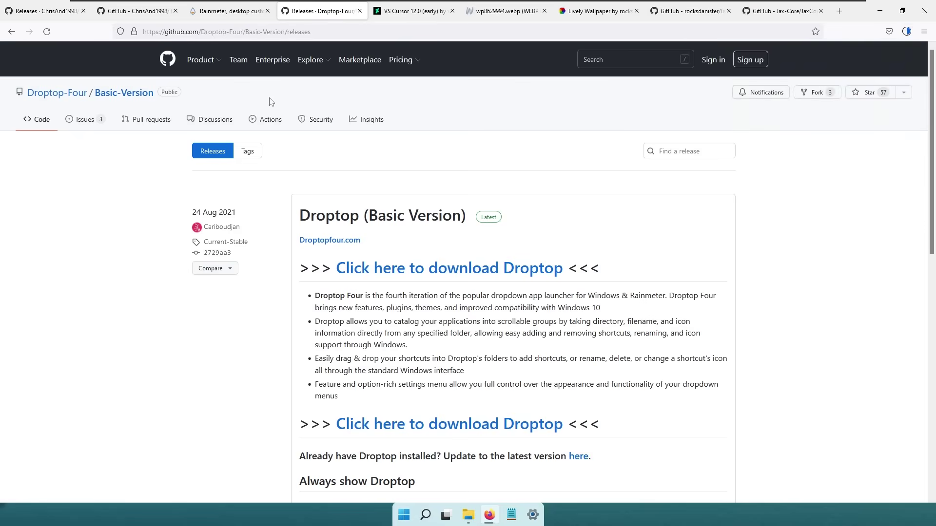
# - Download the Rainmeter 4.5.13 release from the Rainmeter website
pyautogui.click(233, 13)
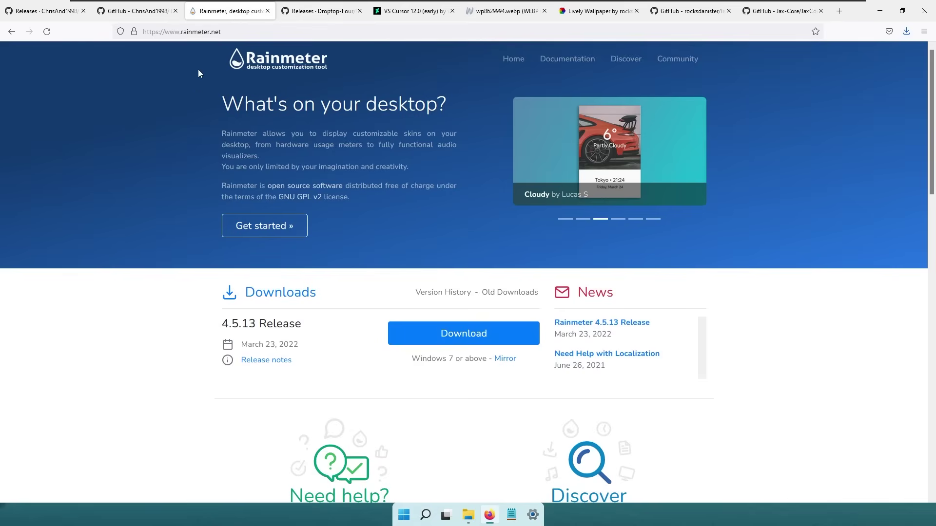
pyautogui.click(449, 335)
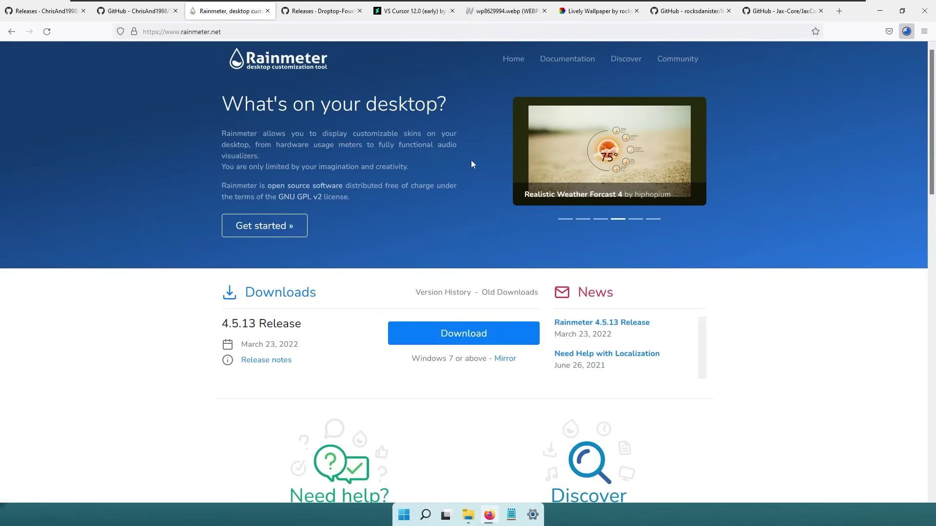
# - Install Rainmeter in English with the 64-bit version and launch on startup enabled, keeping the default destination folder
pyautogui.click(807, 54)
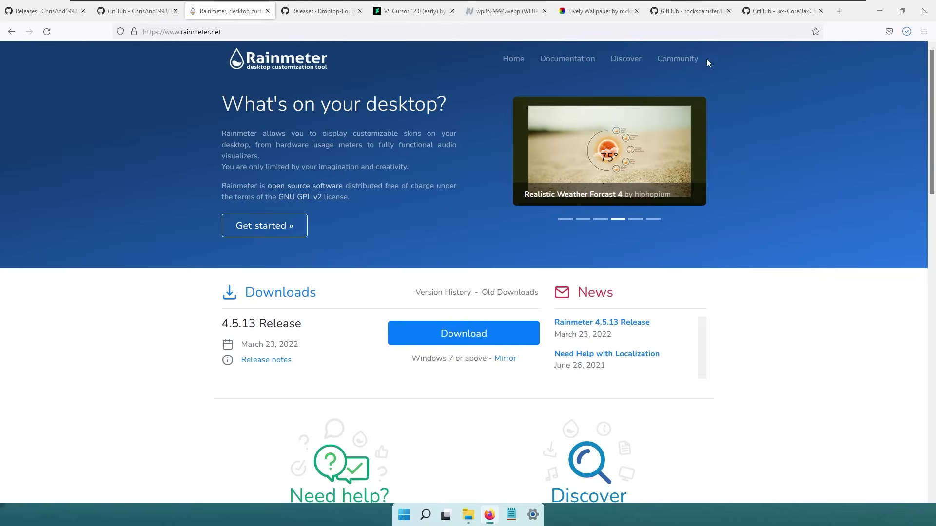
pyautogui.click(880, 10)
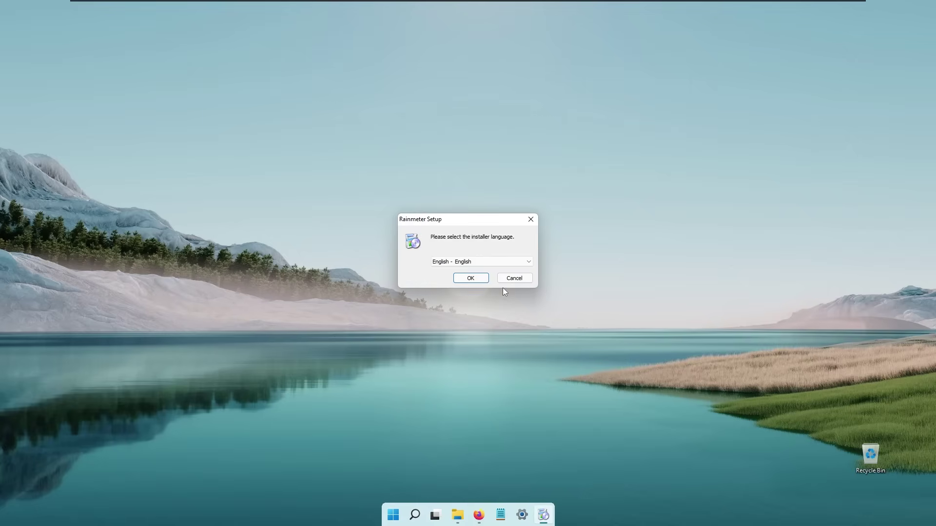
pyautogui.click(470, 278)
pyautogui.click(521, 334)
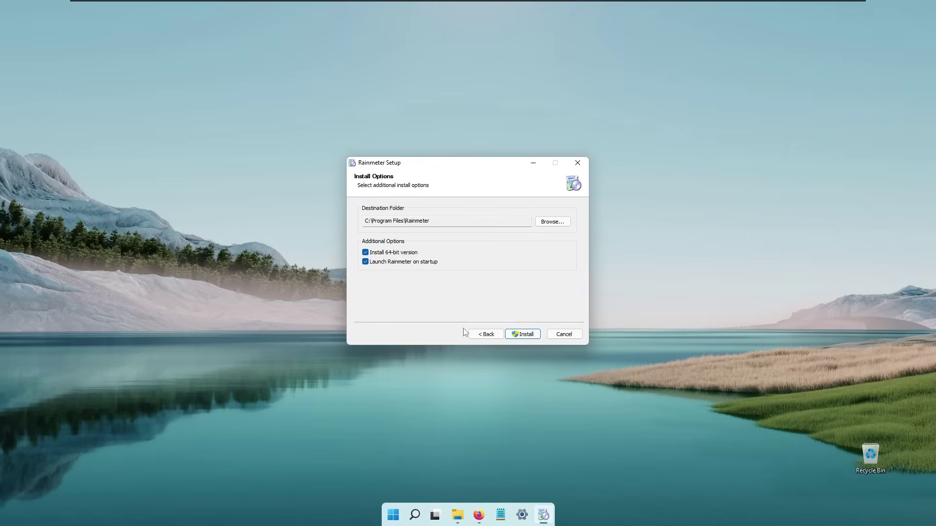
pyautogui.click(522, 334)
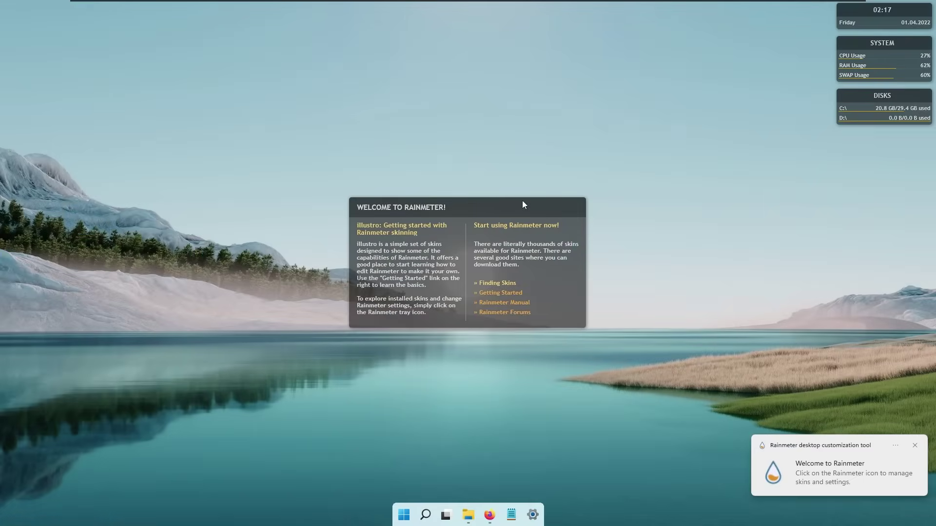
# - Dismiss the Rainmeter notification and unload the illustro Welcome, Clock, System and Disk skins from the desktop
pyautogui.click(915, 445)
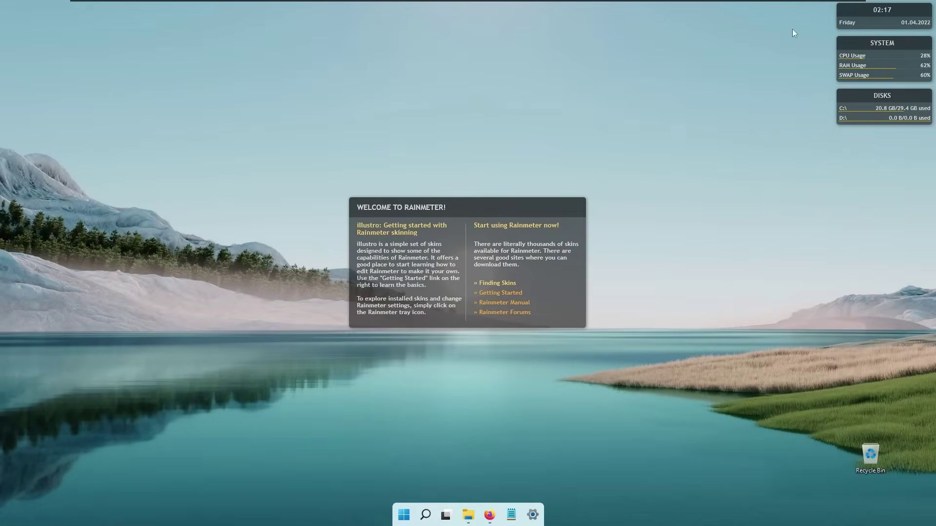
pyautogui.rightClick(481, 214)
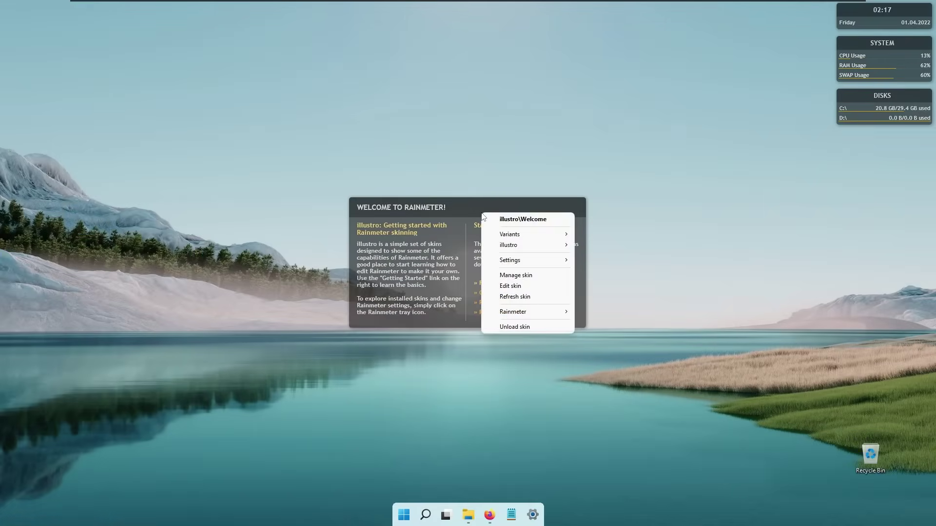
pyautogui.click(524, 327)
pyautogui.rightClick(884, 10)
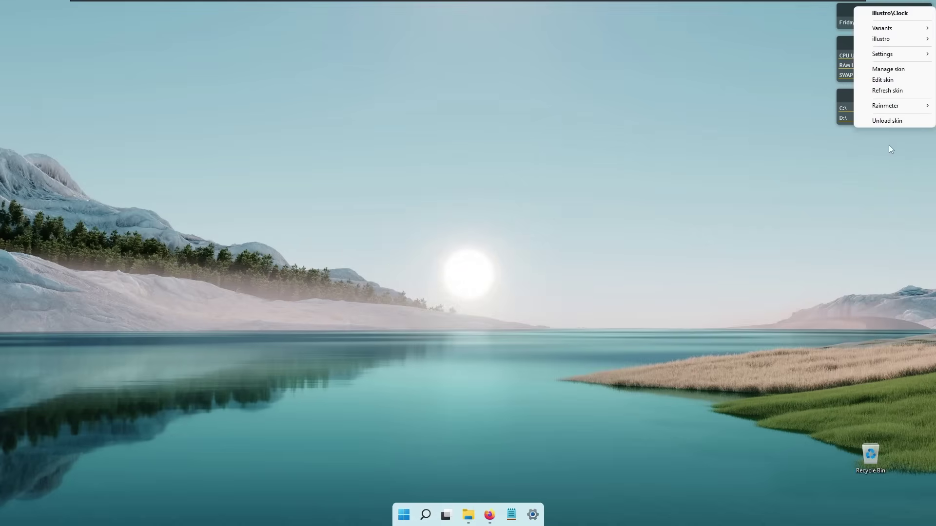
pyautogui.click(877, 120)
pyautogui.rightClick(887, 58)
pyautogui.click(878, 170)
pyautogui.rightClick(887, 99)
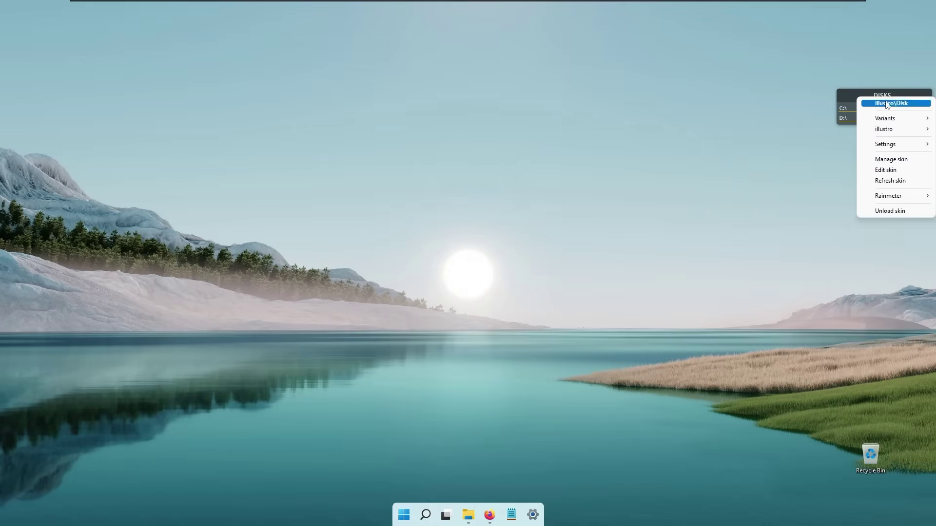
# - Open Droptop Basic Version.rmskin from the Downloads folder and install it with its included skins loaded
pyautogui.click(468, 515)
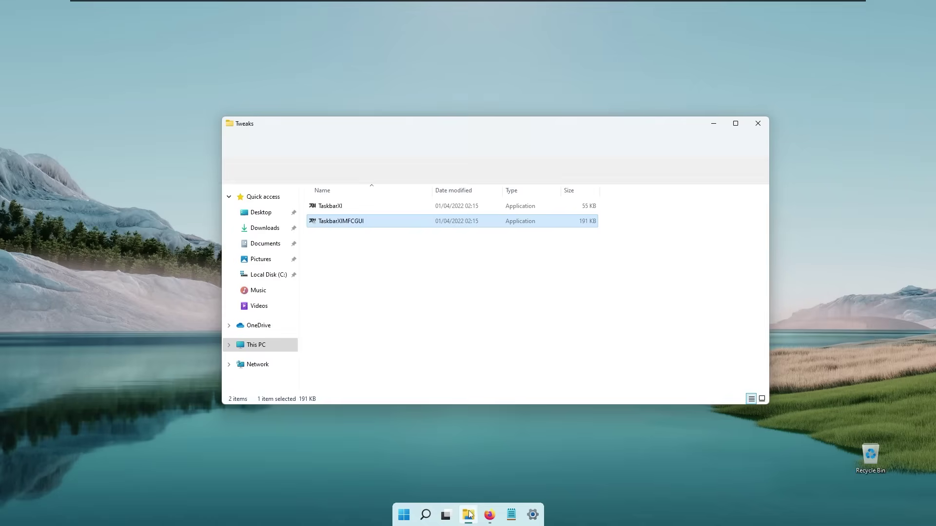
pyautogui.click(264, 228)
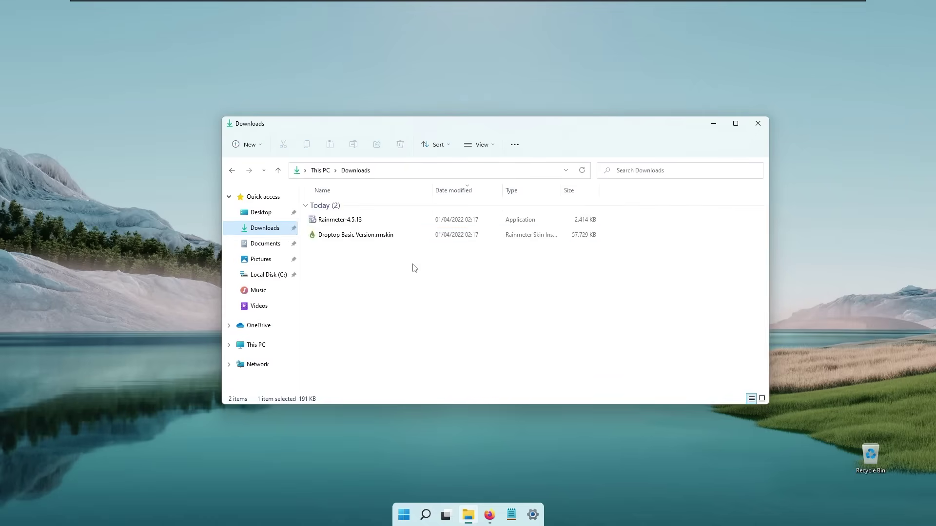
pyautogui.doubleClick(373, 238)
pyautogui.click(713, 123)
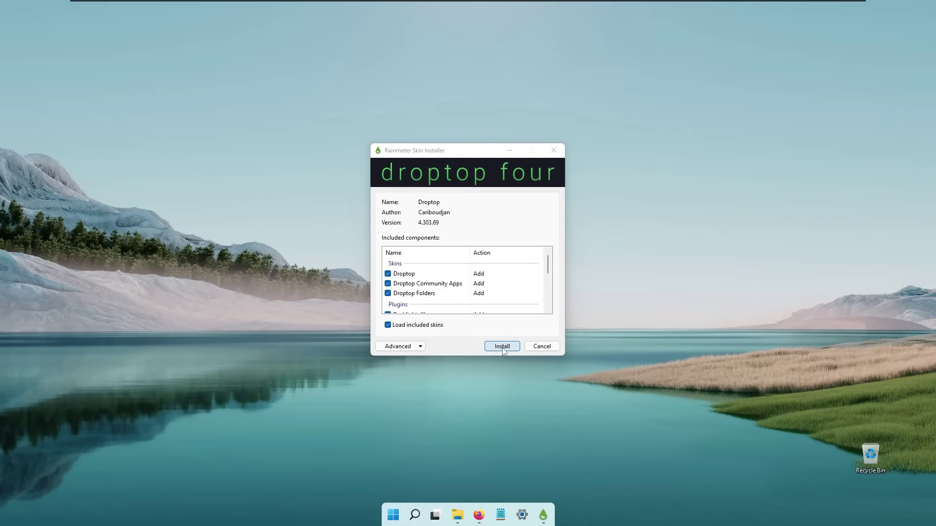
pyautogui.click(497, 347)
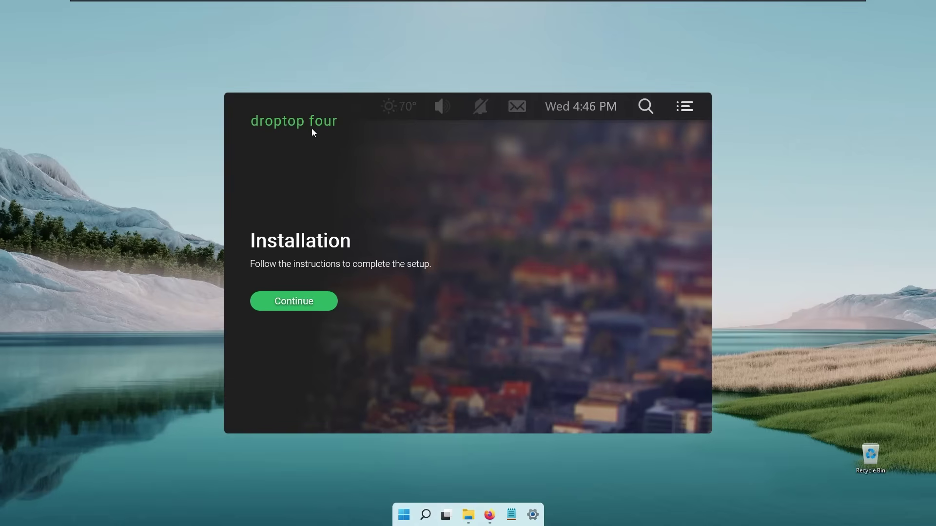
# - Start the Droptop Four setup with English US as the language and Desktop only as the display mode
pyautogui.click(320, 302)
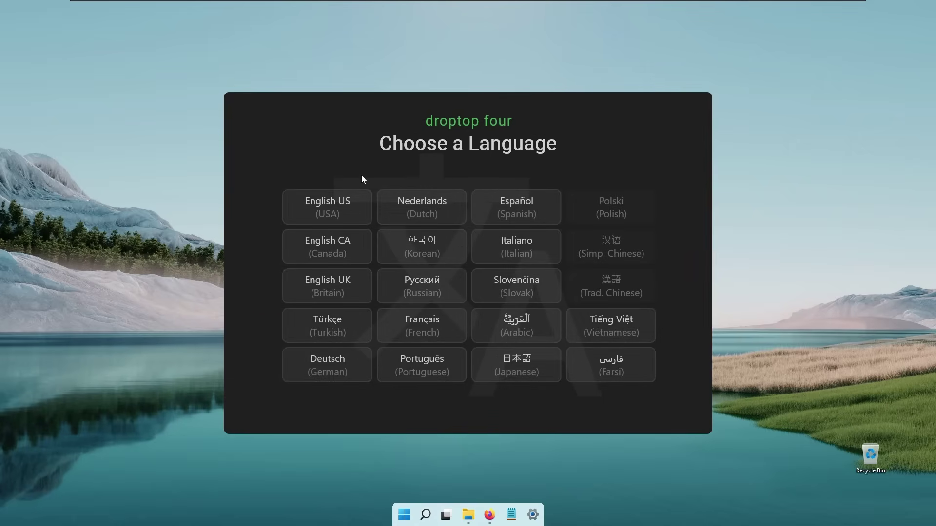
pyautogui.click(334, 200)
pyautogui.click(498, 406)
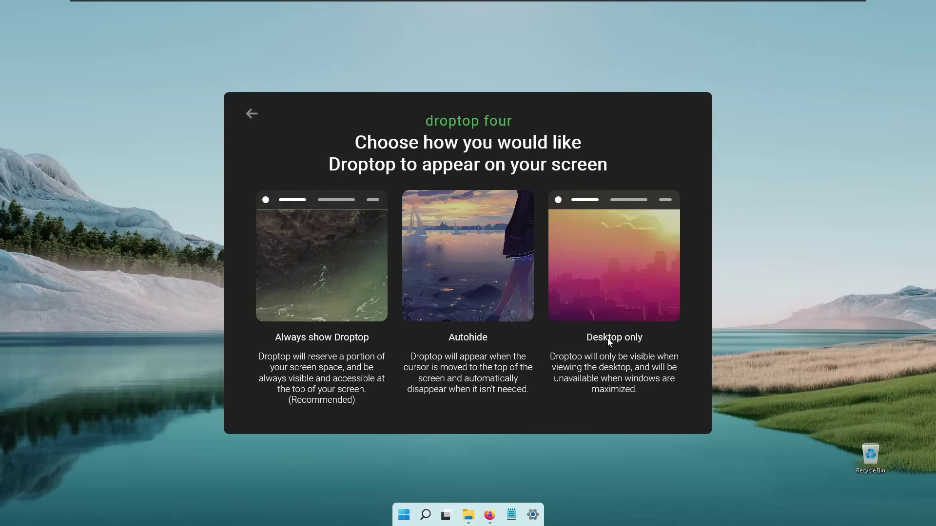
pyautogui.click(609, 232)
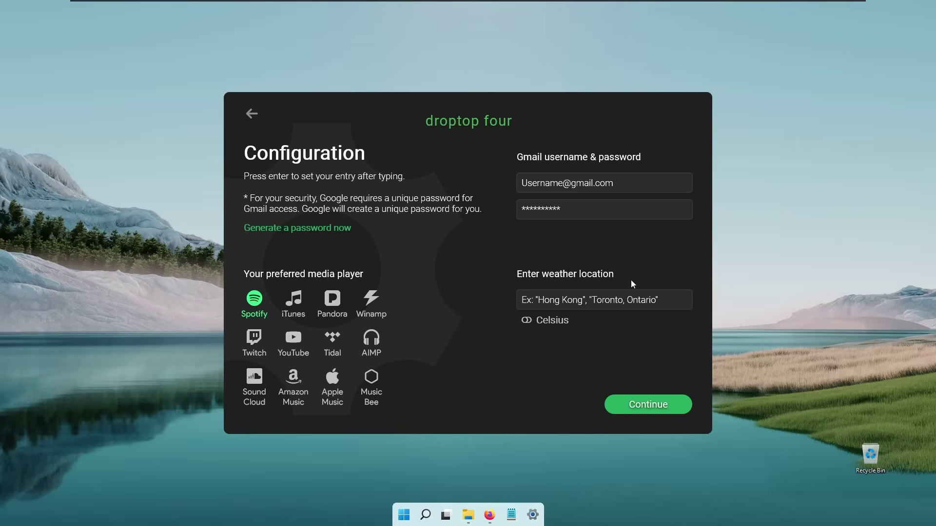
# - Enable Celsius, set the weather location to London, and continue past the configuration page
pyautogui.click(552, 326)
pyautogui.click(568, 300)
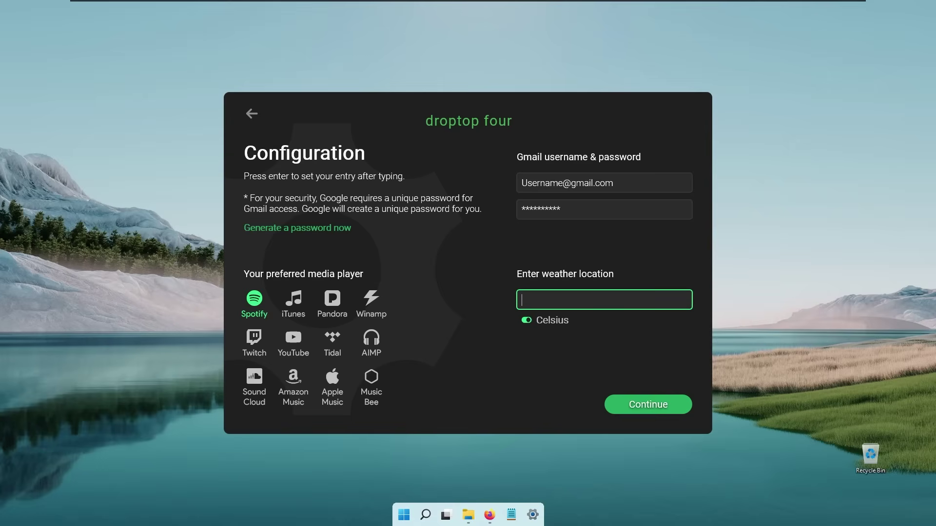
pyautogui.write('London')
pyautogui.click(660, 406)
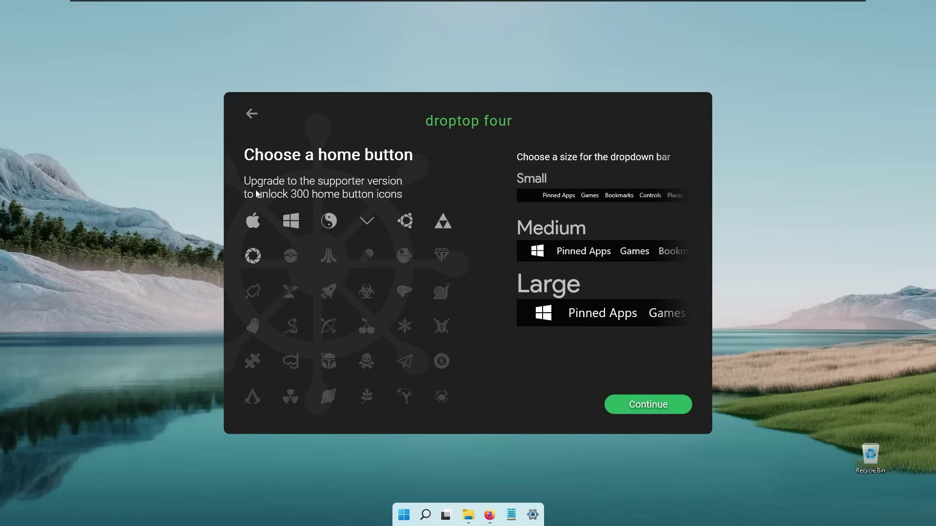
# - Choose the Windows logo as home button, Small as the dropdown bar size, and the Color Match color option
pyautogui.click(292, 223)
pyautogui.click(538, 187)
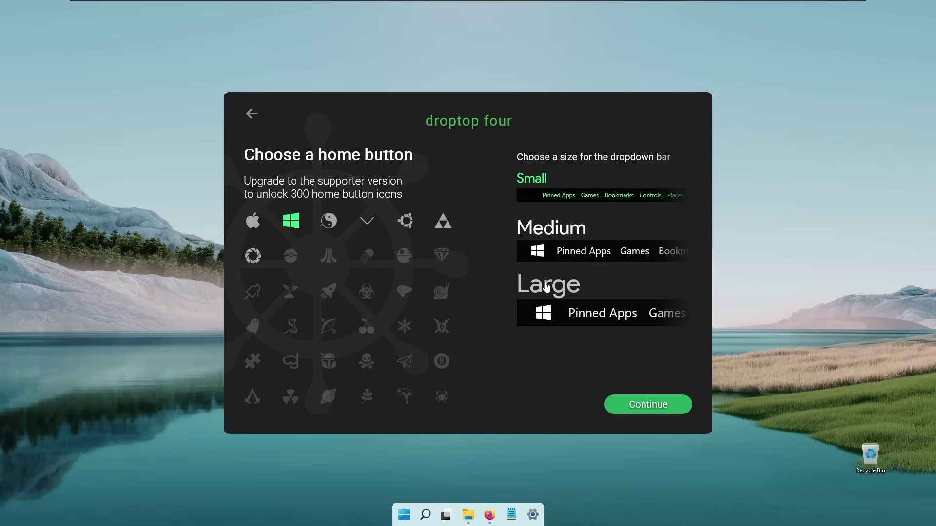
pyautogui.click(645, 413)
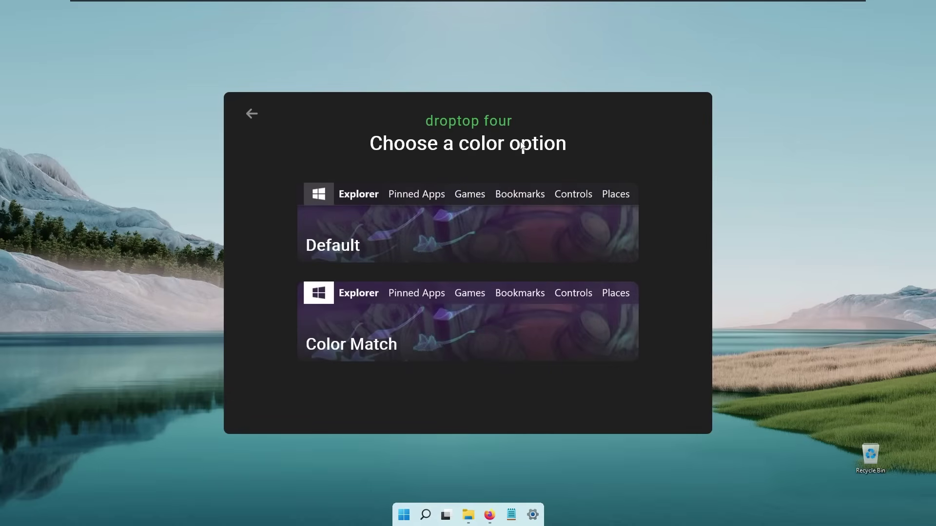
pyautogui.click(401, 328)
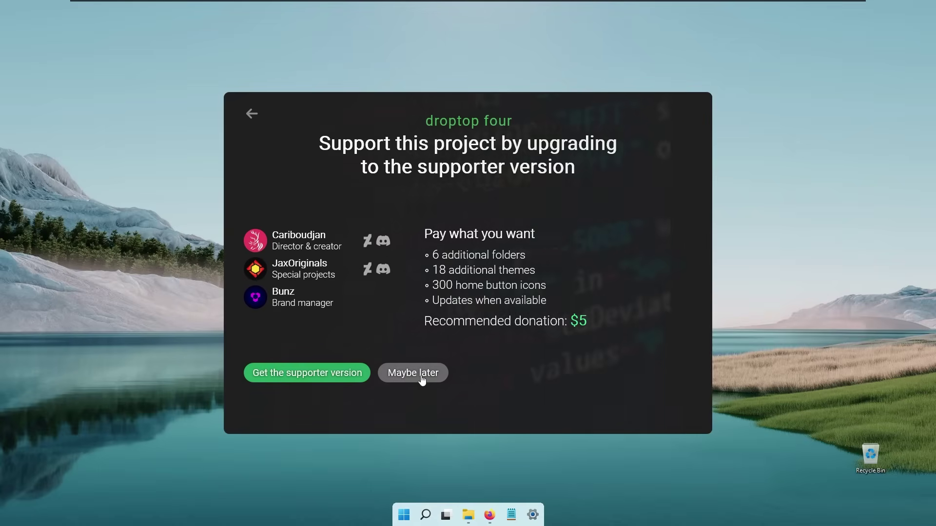
# - Decline the supporter version, finish the Droptop setup and skip its tutorial
pyautogui.click(424, 379)
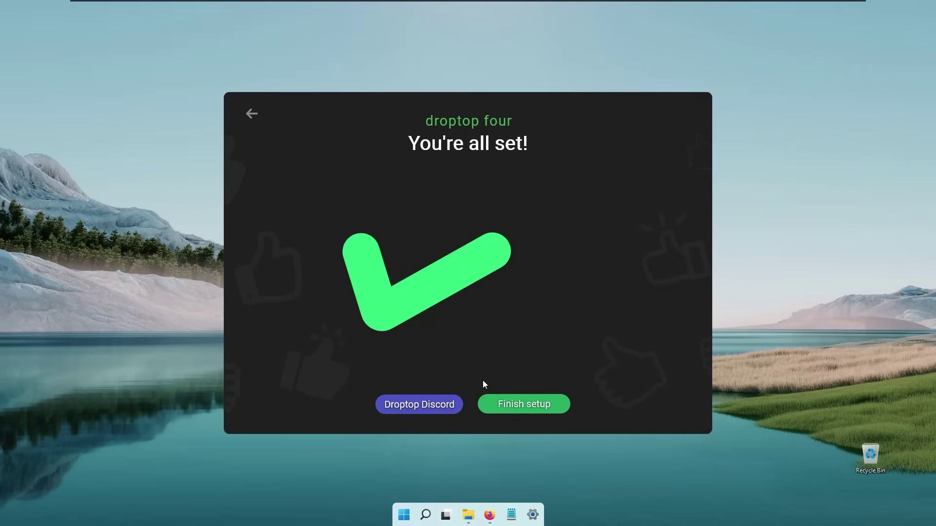
pyautogui.click(519, 405)
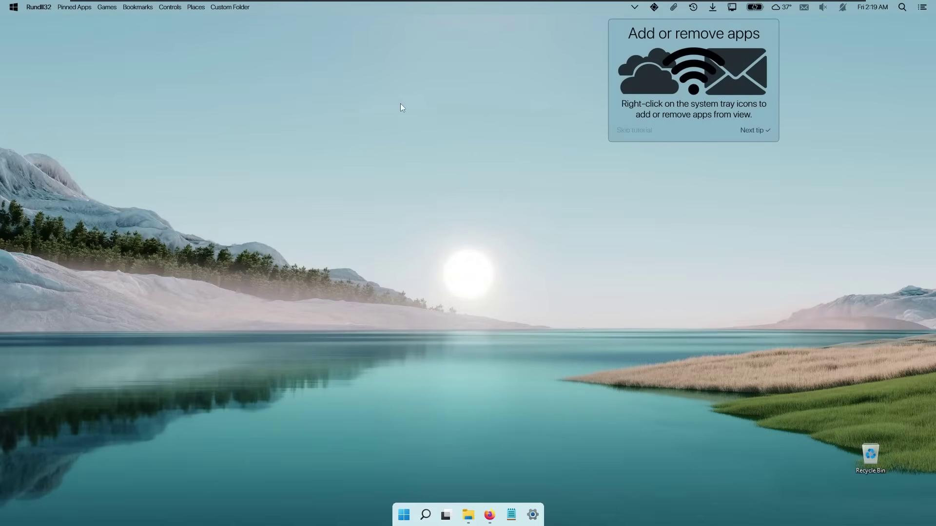
pyautogui.click(631, 136)
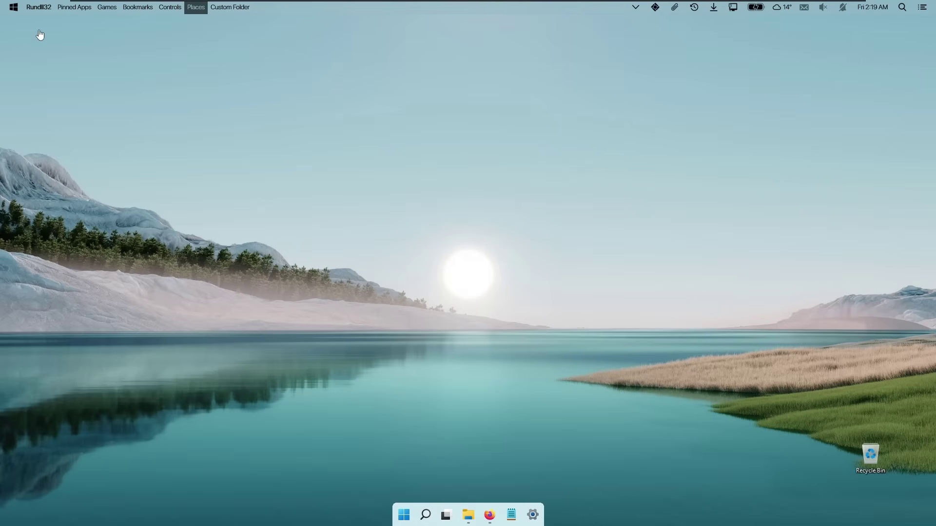
# - Apply the Big Sur theme from the Droptop settings
pyautogui.click(15, 10)
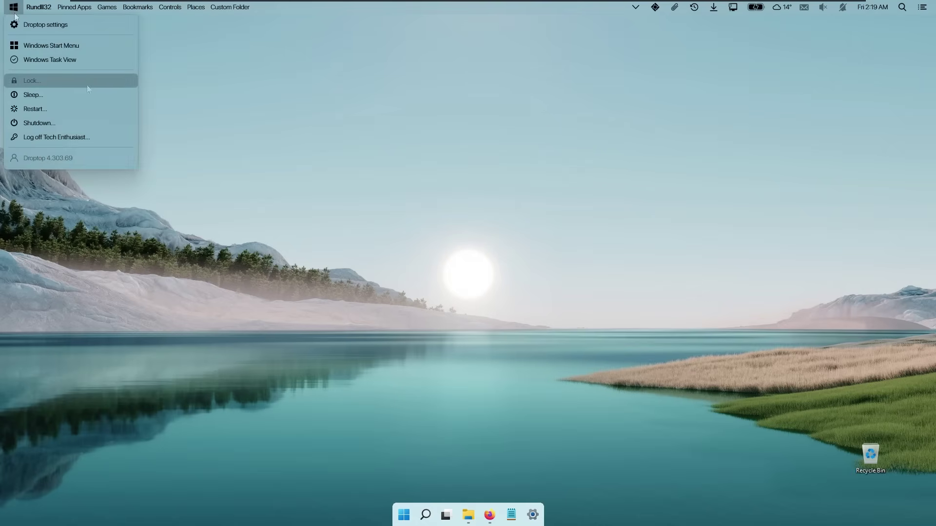
pyautogui.click(66, 28)
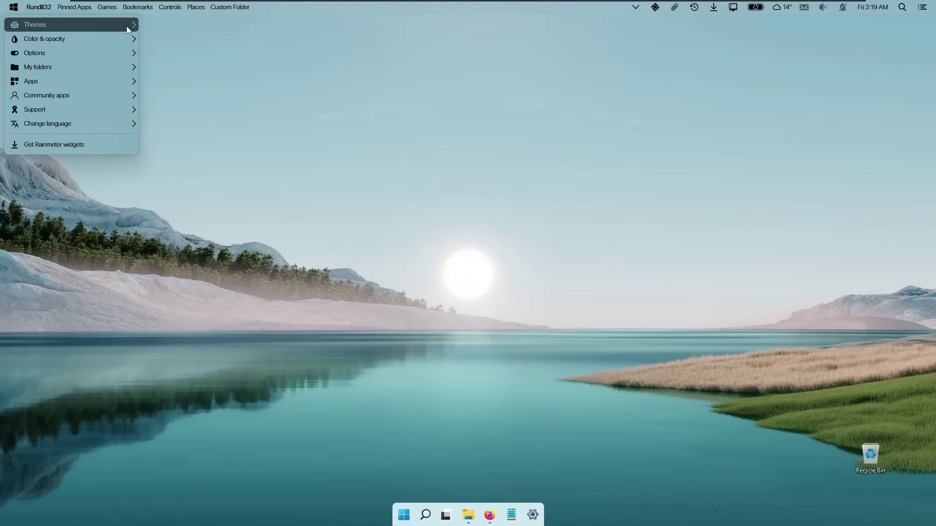
pyautogui.moveTo(120, 24)
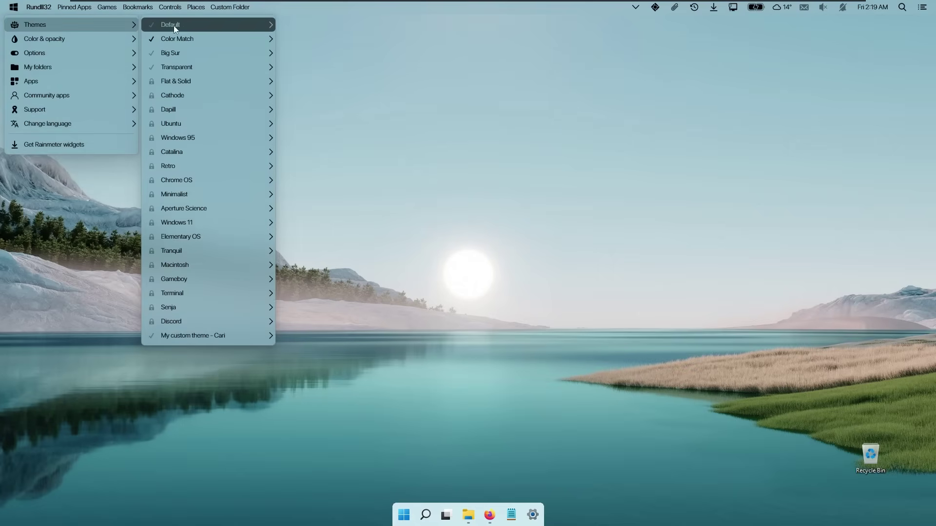
pyautogui.moveTo(196, 52)
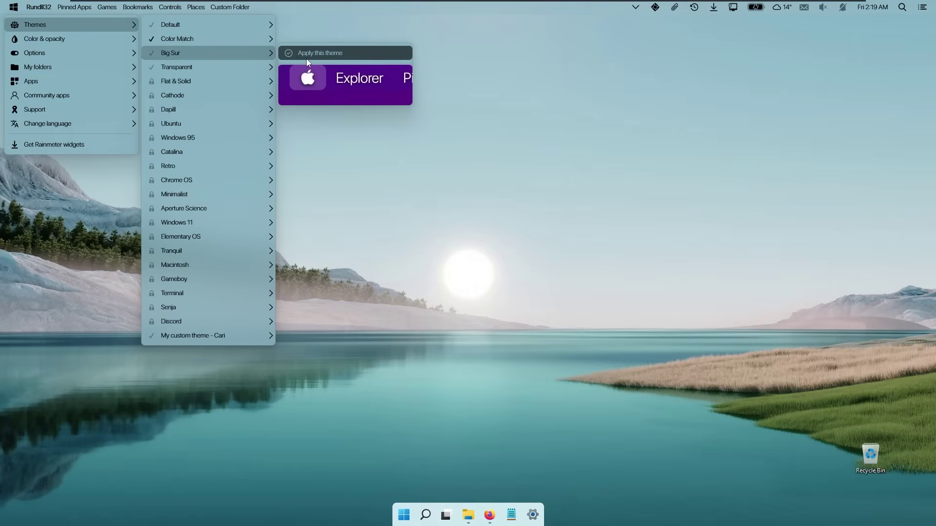
pyautogui.click(314, 53)
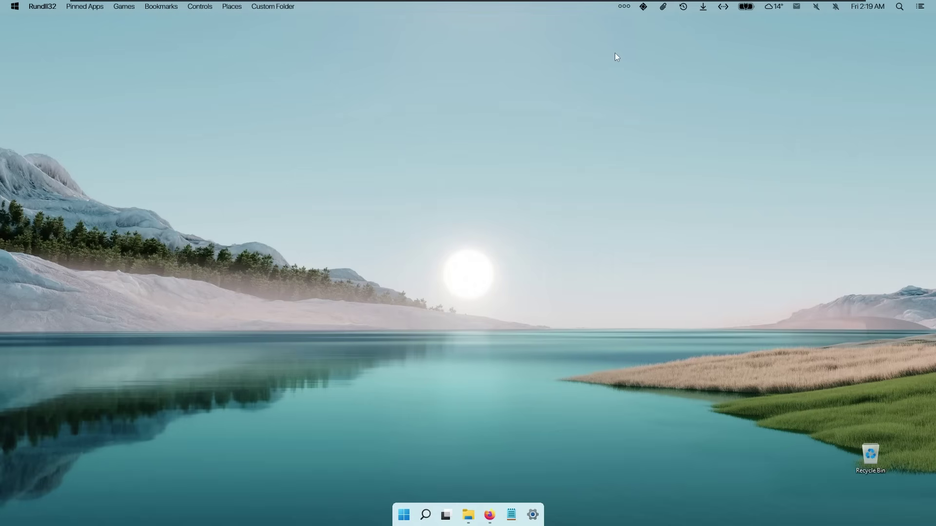
# - Show the hidden tray icons from the Droptop bar, then unmute the sound by raising its volume slider
pyautogui.click(623, 10)
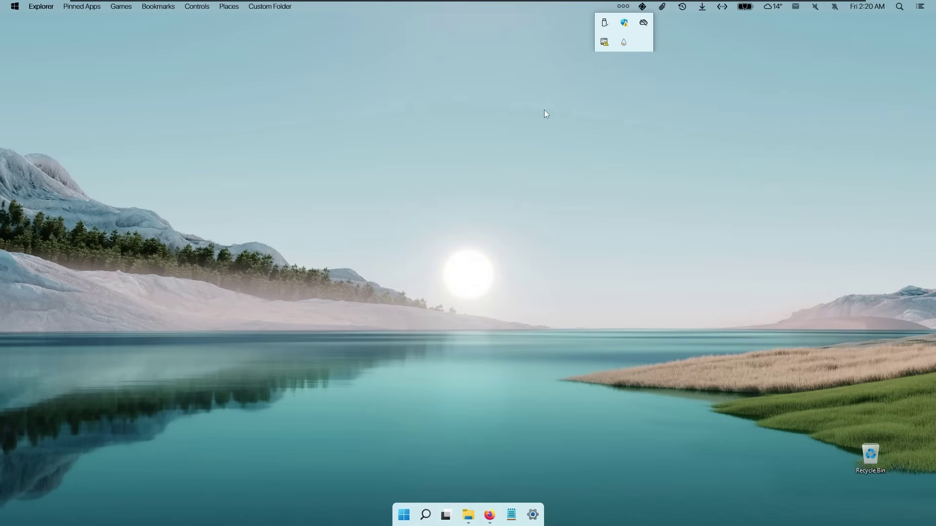
pyautogui.click(818, 26)
pyautogui.click(816, 8)
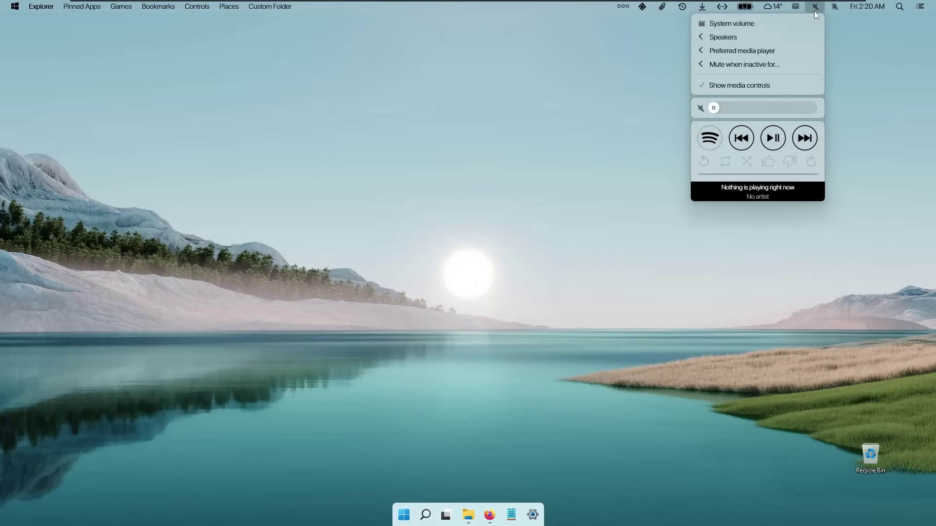
pyautogui.moveTo(719, 106); pyautogui.dragTo(596, 107)
pyautogui.click(592, 107)
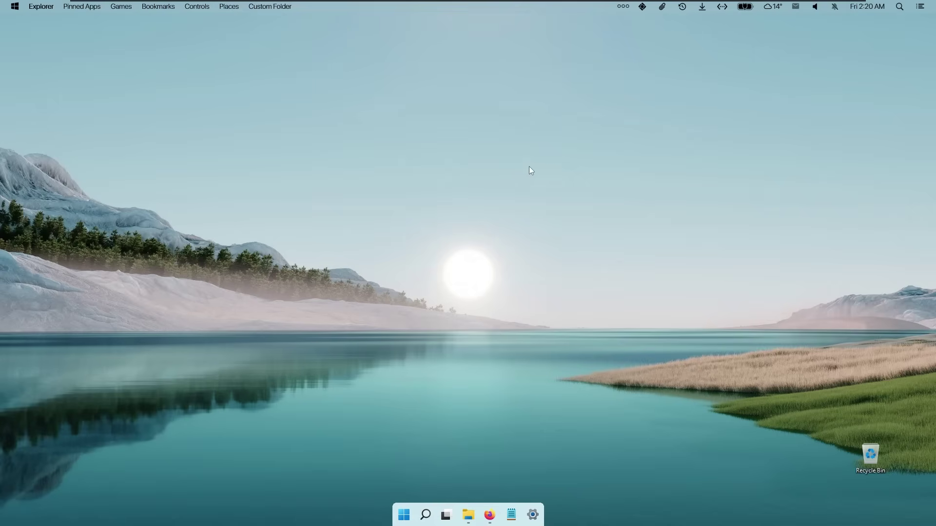
# - Switch to Firefox for the VS Cursor 12.0 (early) download and extract its zip archive in the Downloads folder
pyautogui.click(490, 515)
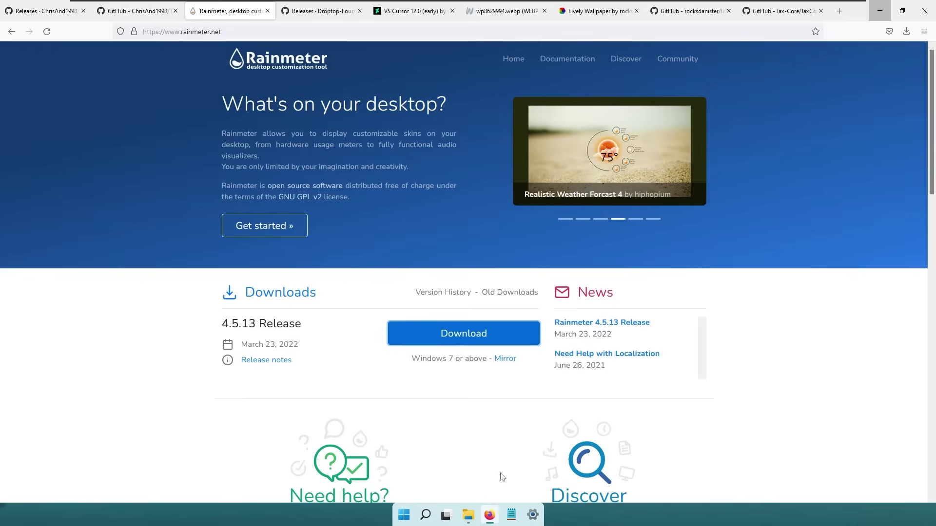
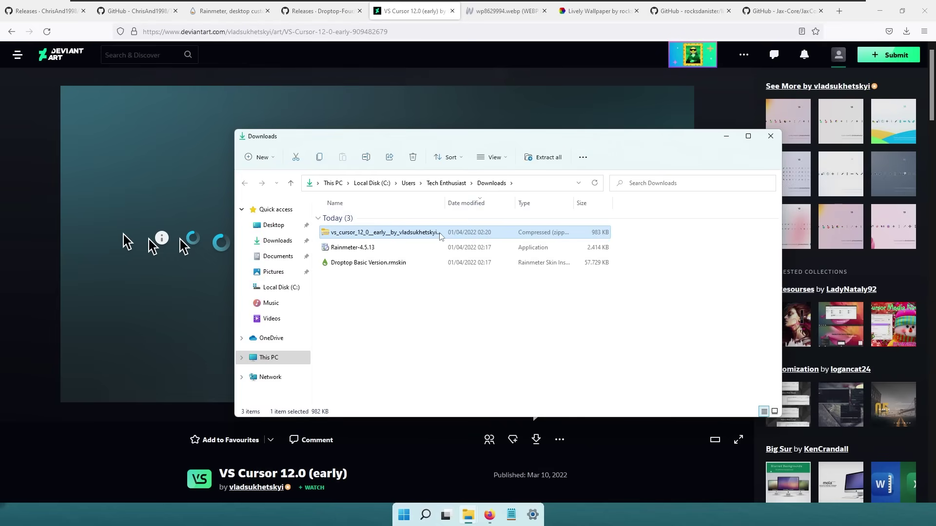
pyautogui.rightClick(440, 236)
pyautogui.click(480, 311)
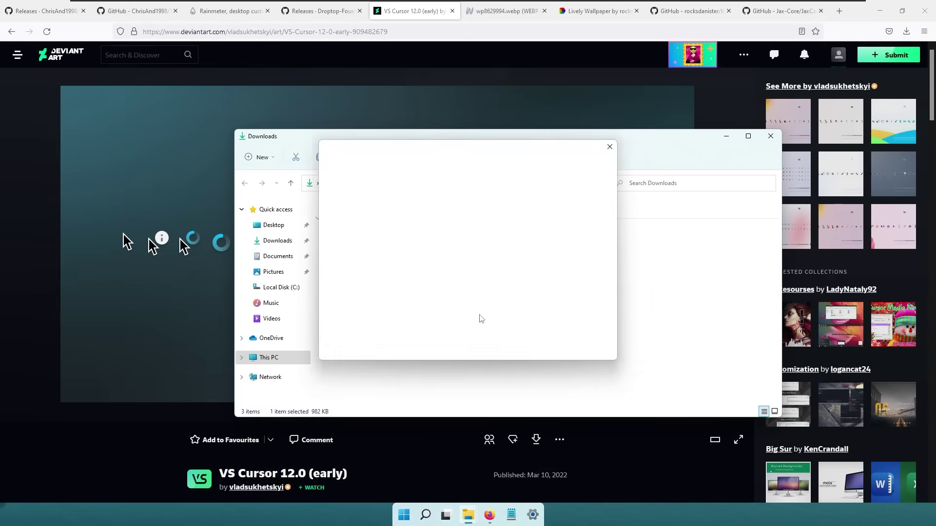
pyautogui.click(556, 350)
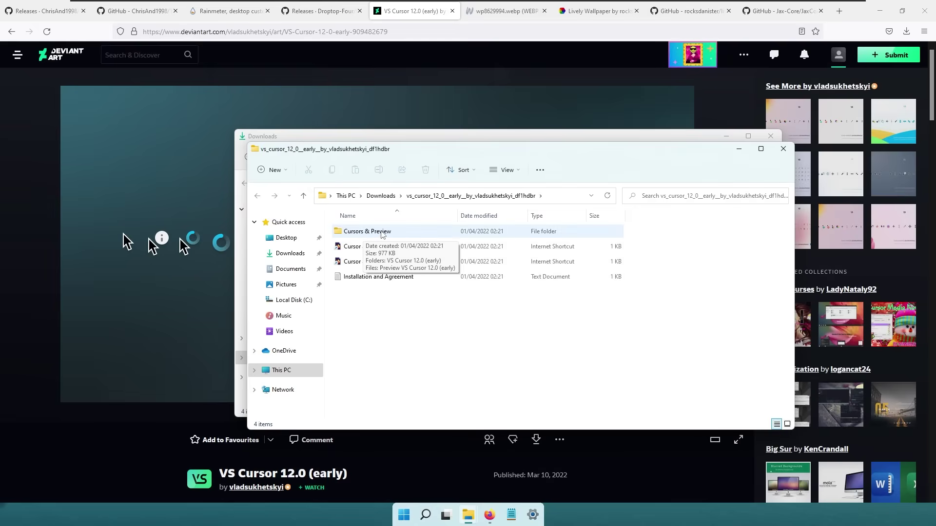
# - Install the cursor pack from the install setup file in the extracted Cursors & Preview > VS Cursor 12.0 (early) folder, then minimize both folder windows
pyautogui.doubleClick(388, 232)
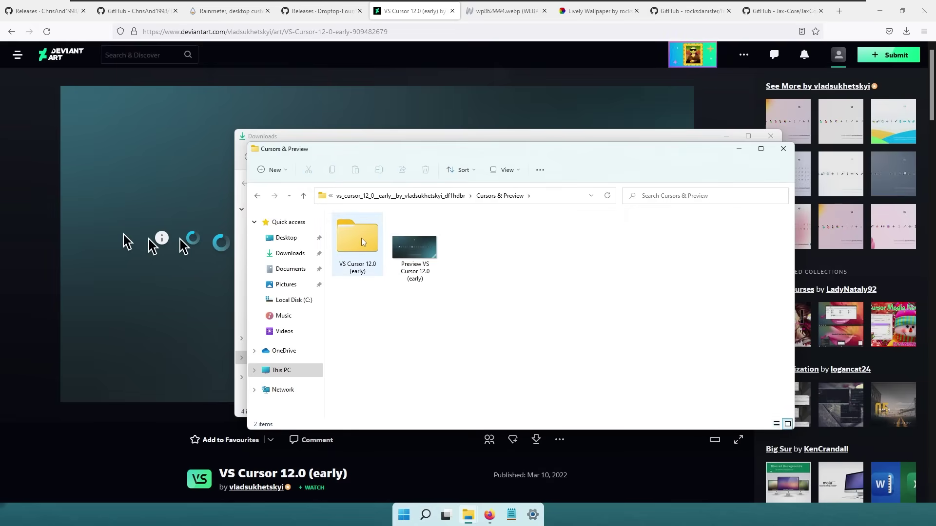
pyautogui.doubleClick(356, 240)
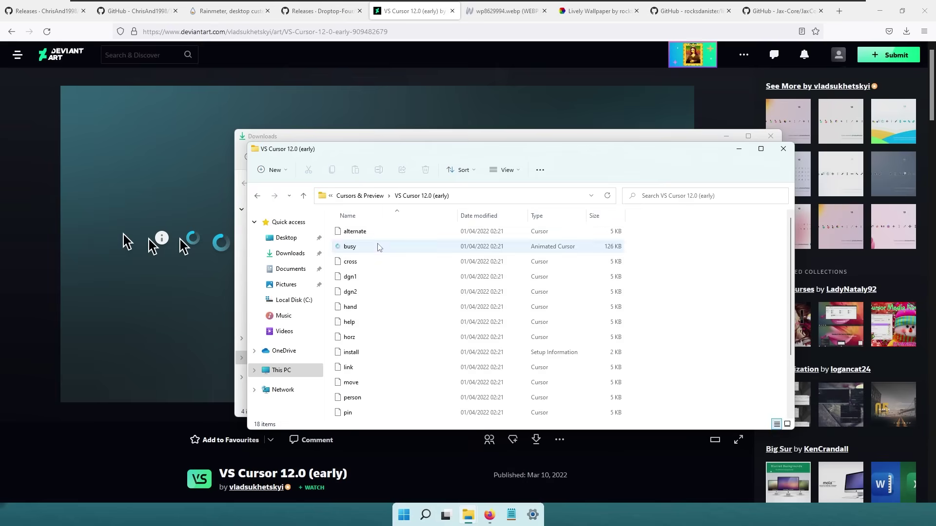
pyautogui.scroll(-2, 376, 330)
pyautogui.click(388, 280)
pyautogui.rightClick(388, 280)
pyautogui.click(458, 393)
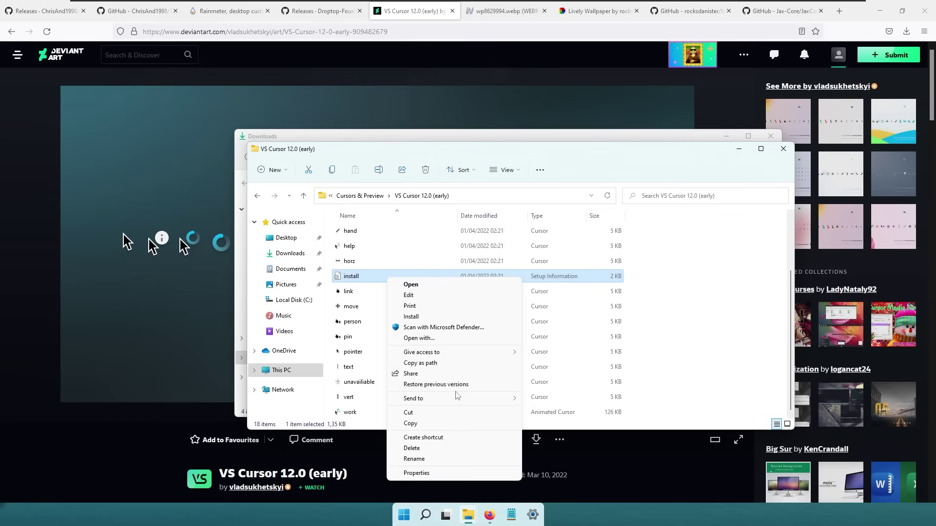
pyautogui.click(432, 317)
pyautogui.click(503, 268)
pyautogui.click(429, 330)
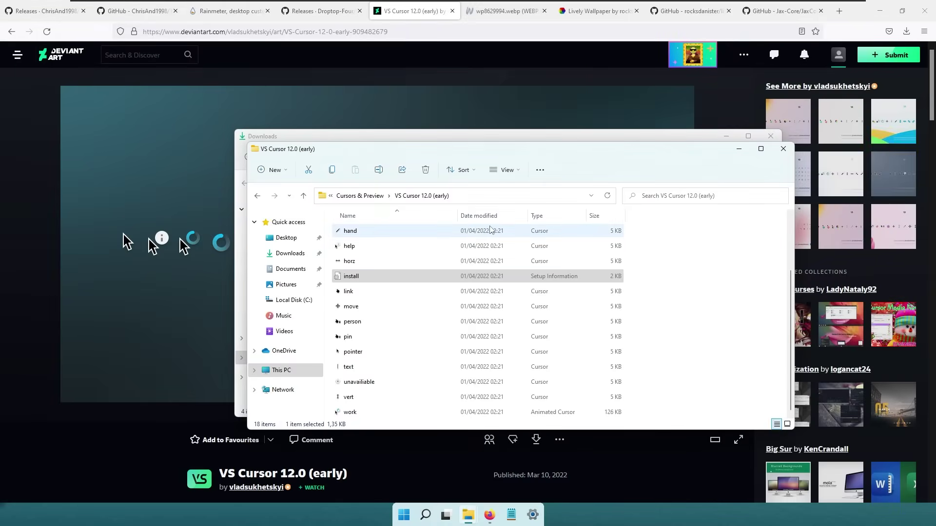
pyautogui.click(740, 149)
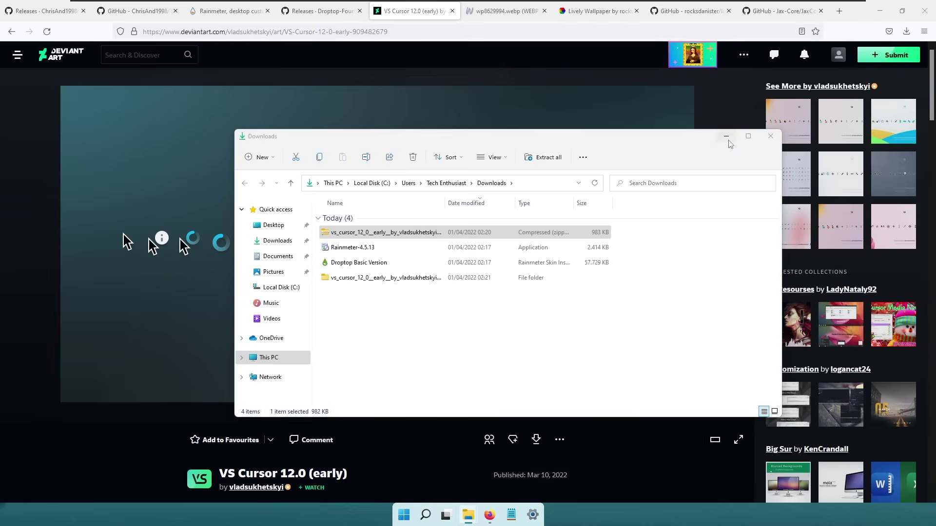
pyautogui.click(726, 136)
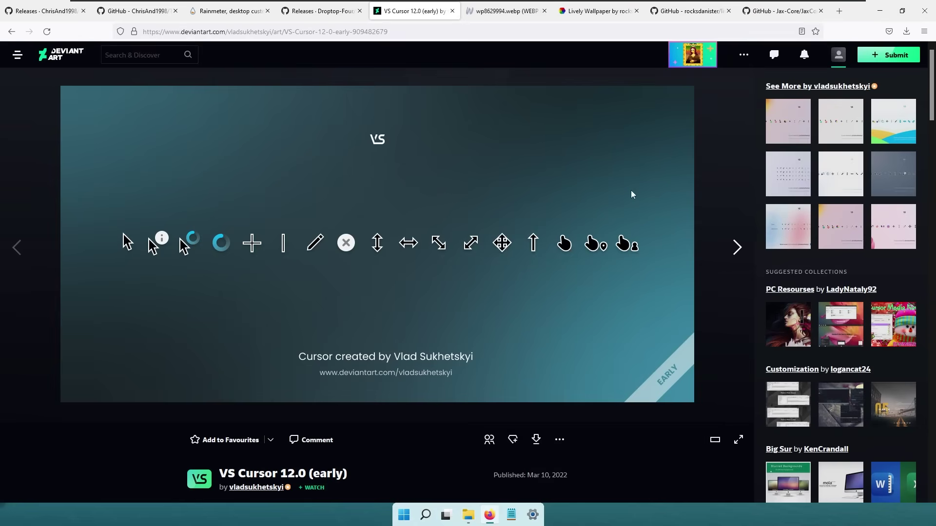
# - Search Windows for "cursor" and open the settings for changing the mouse pointer display or speed
pyautogui.click(404, 515)
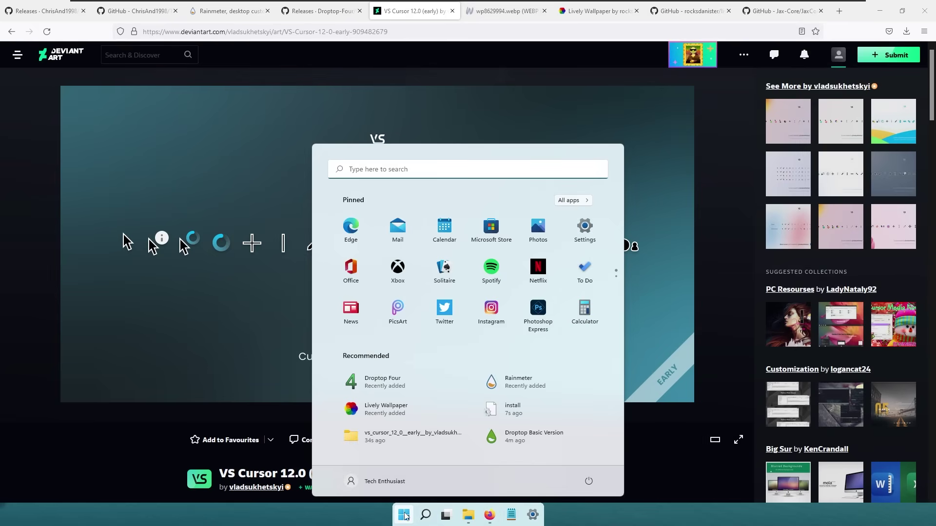
pyautogui.click(425, 515)
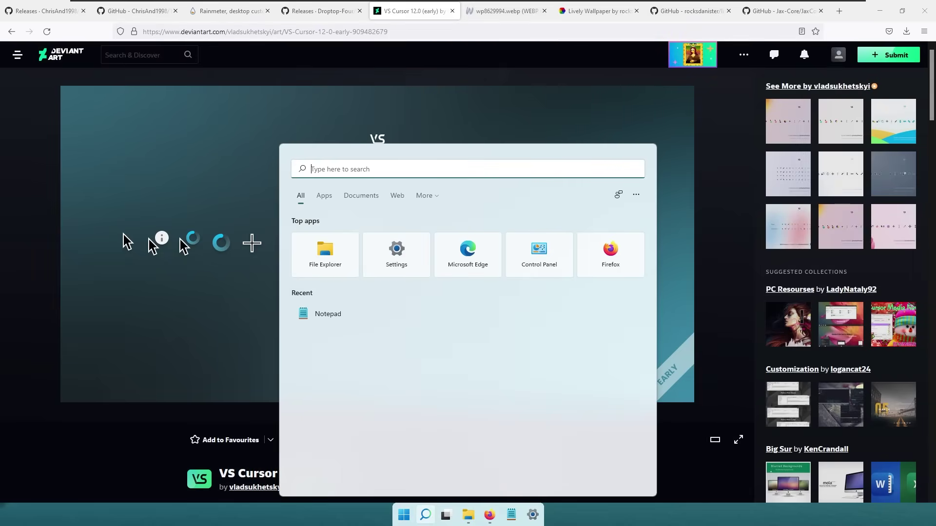
pyautogui.write('cursor')
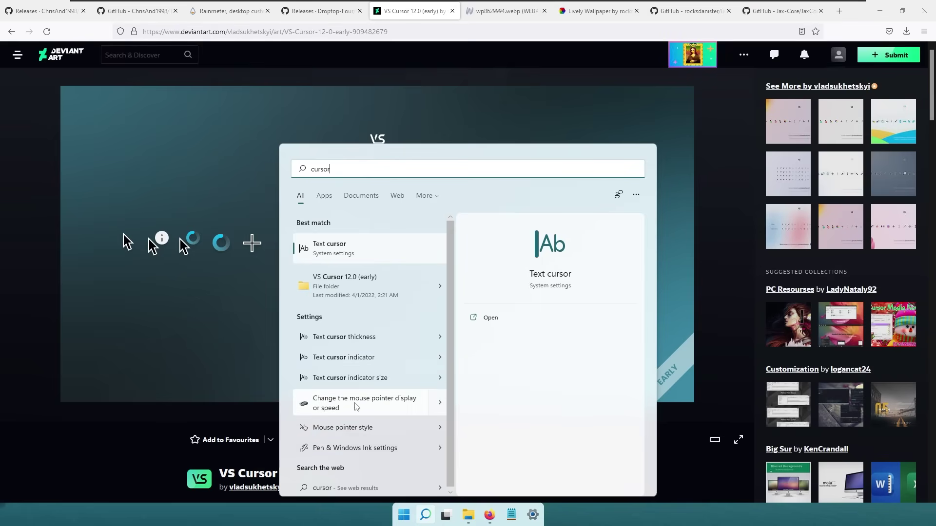
pyautogui.click(389, 409)
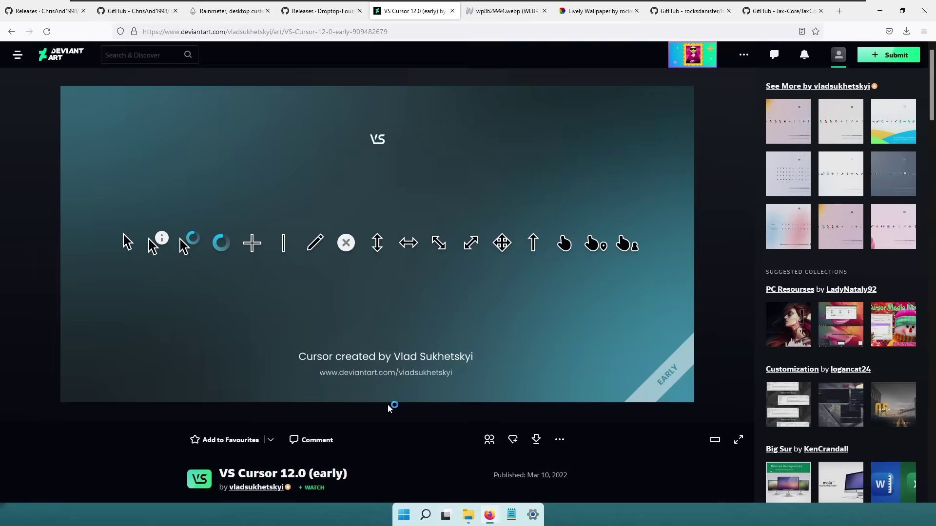
pyautogui.moveTo(141, 102); pyautogui.dragTo(372, 126)
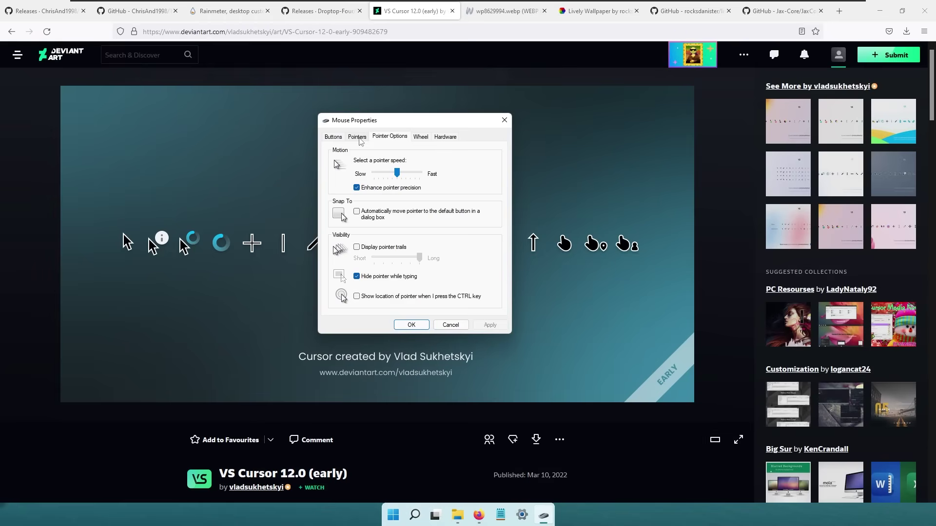
# - Apply the VS Cursor 12.0 (early) pointer scheme and close the Mouse Properties dialog
pyautogui.click(357, 138)
pyautogui.click(339, 163)
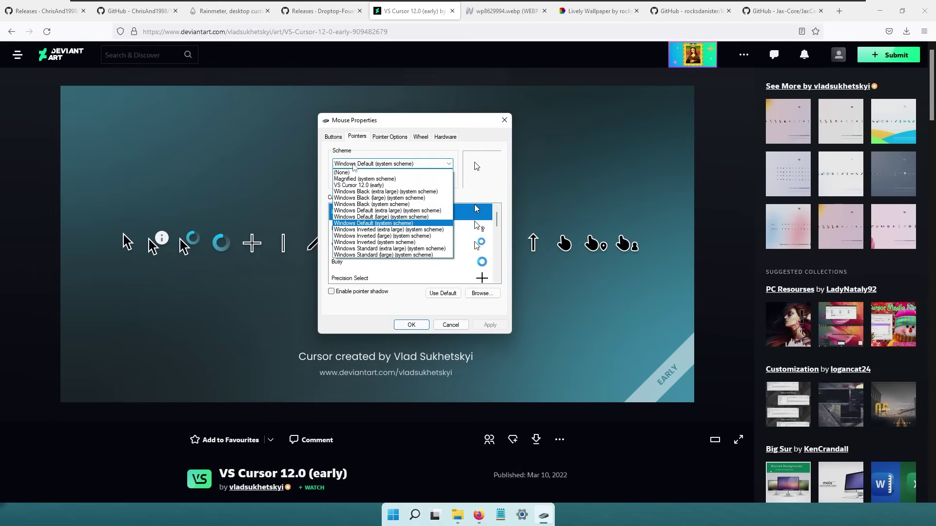
pyautogui.click(363, 192)
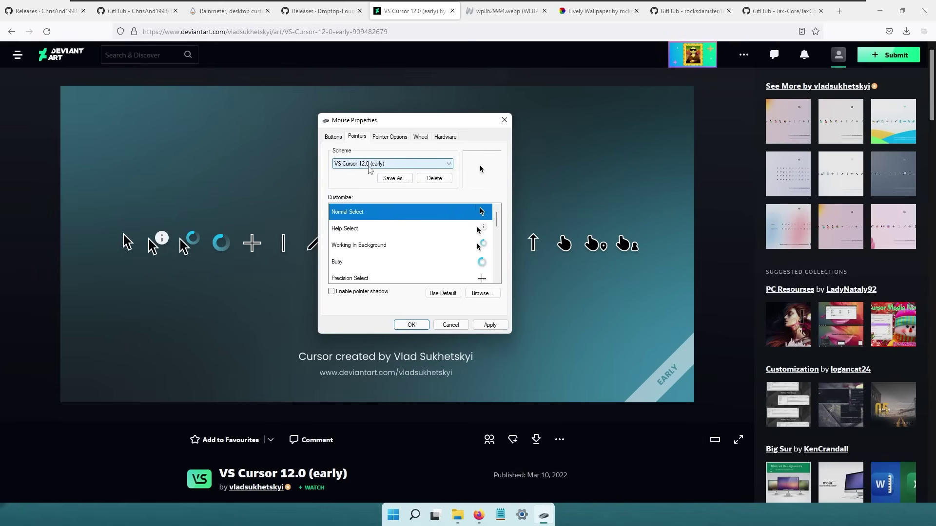
pyautogui.click(489, 325)
pyautogui.click(507, 292)
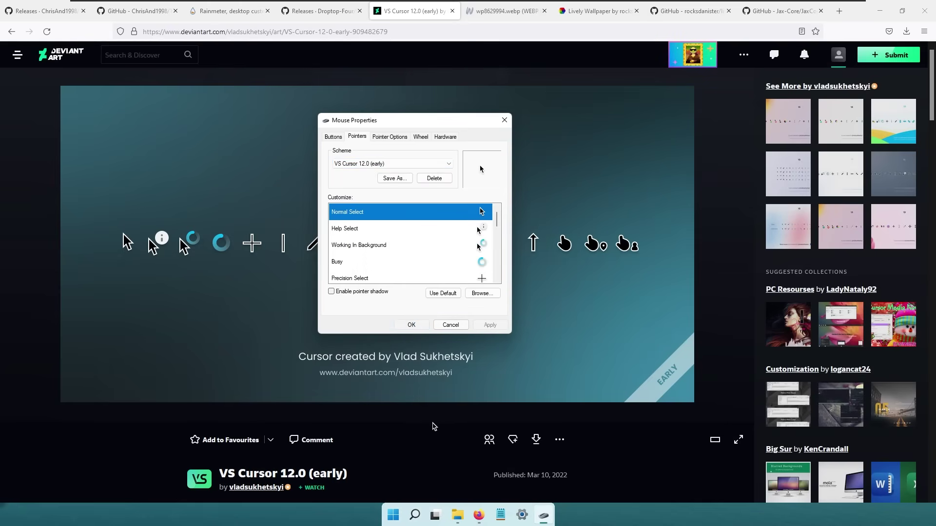
pyautogui.press('Return')
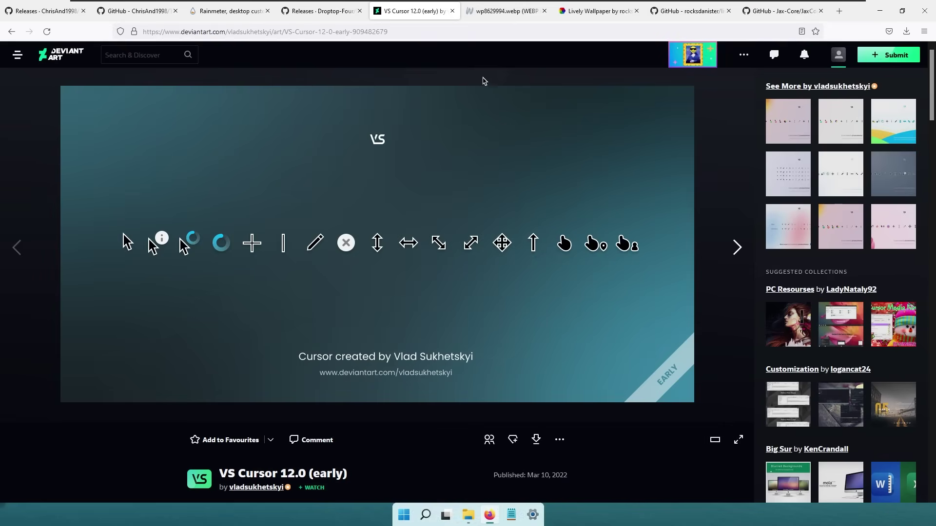
# - Save the pink cloud wallpaper from wallpapercave.com to Downloads as wp8629994.png with the All Files type
pyautogui.click(504, 16)
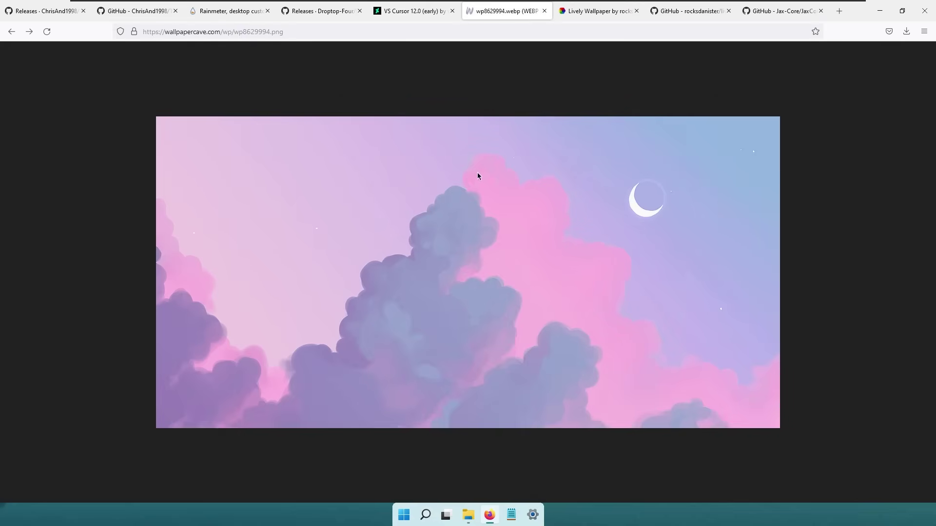
pyautogui.rightClick(448, 197)
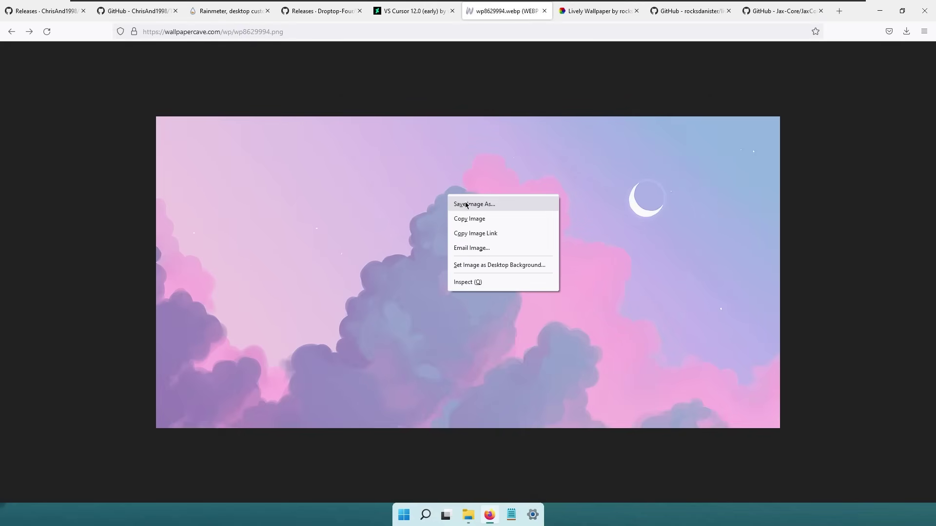
pyautogui.click(465, 204)
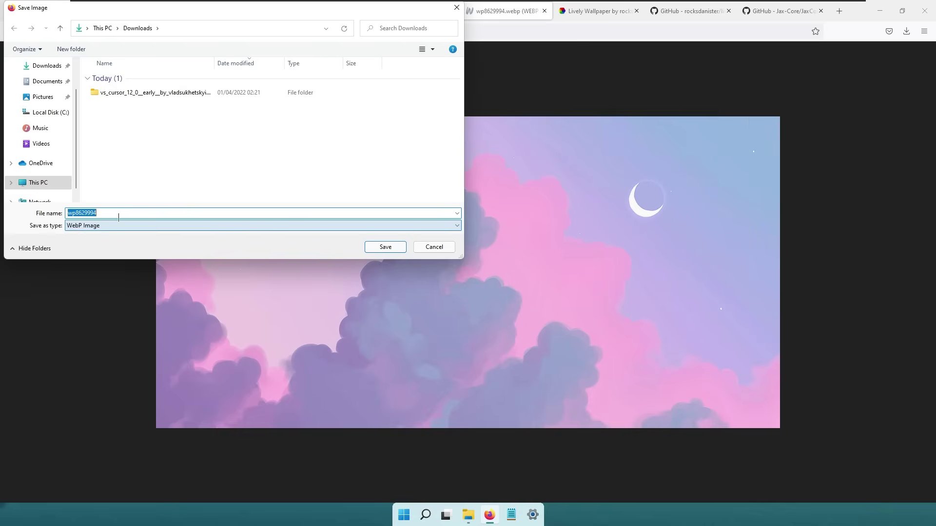
pyautogui.moveTo(216, 17); pyautogui.dragTo(337, 46)
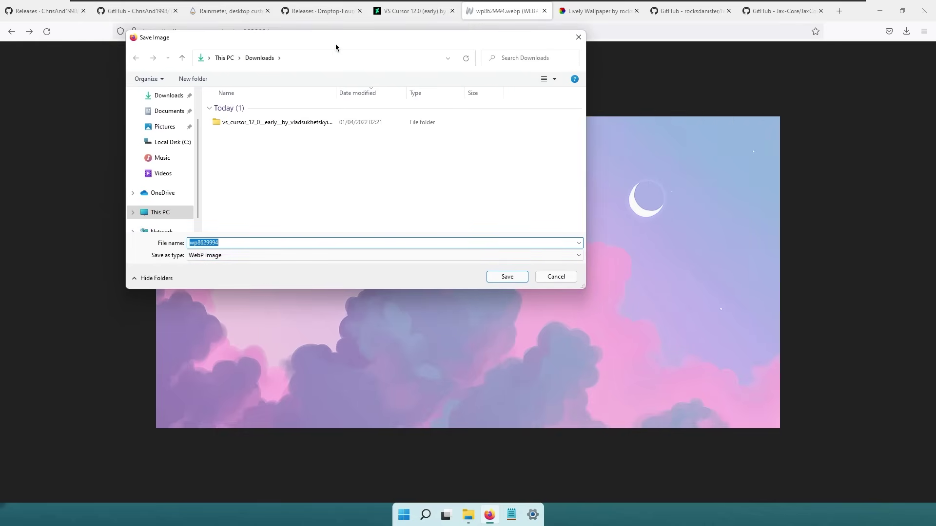
pyautogui.click(230, 255)
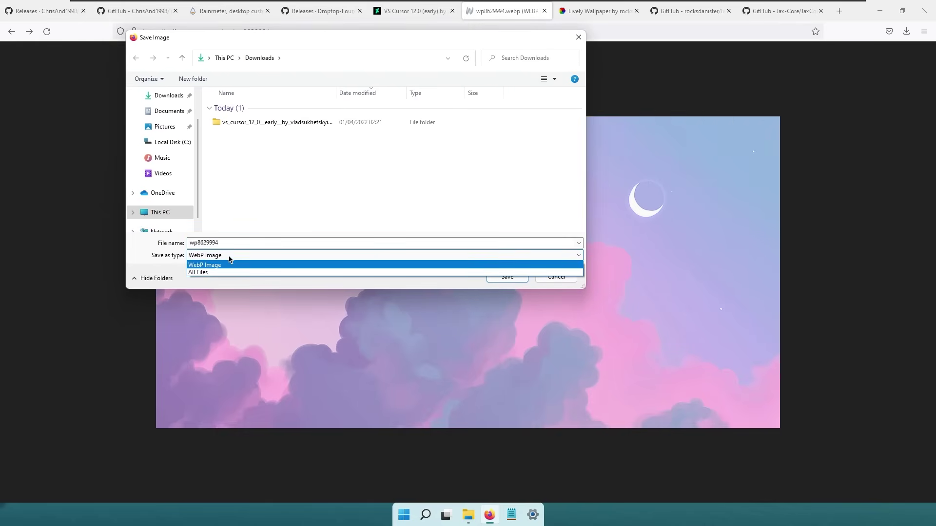
pyautogui.click(208, 273)
pyautogui.click(237, 243)
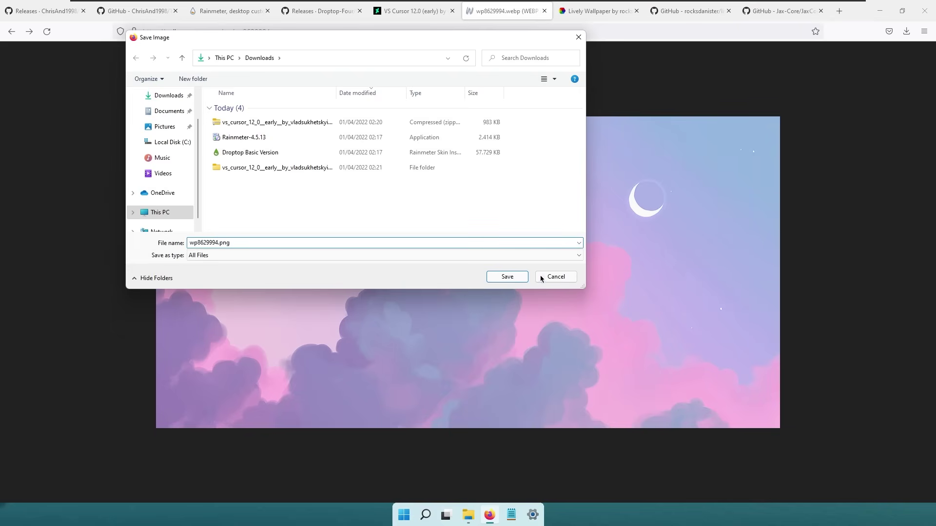
pyautogui.click(509, 275)
# - Show the saved wp8629994 image in its folder, set it as the desktop background and minimize the open windows
pyautogui.click(907, 31)
pyautogui.click(902, 56)
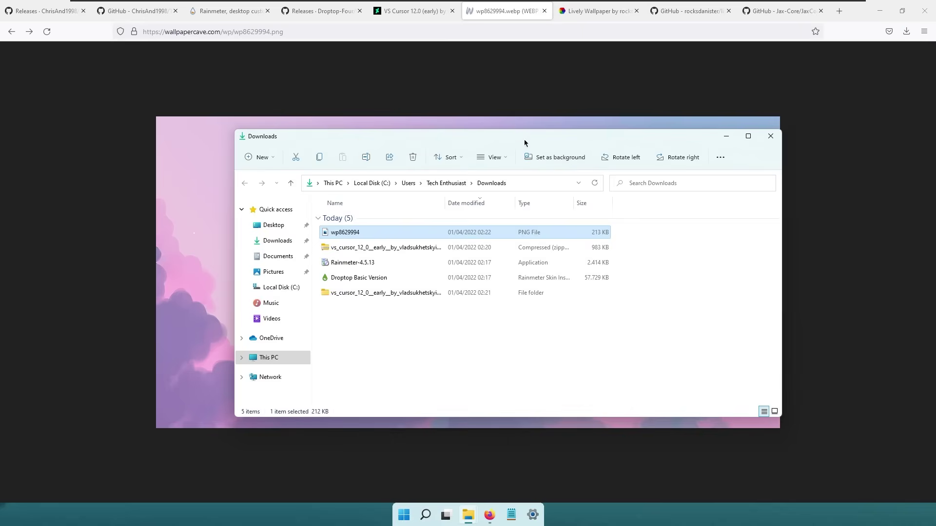
pyautogui.rightClick(369, 237)
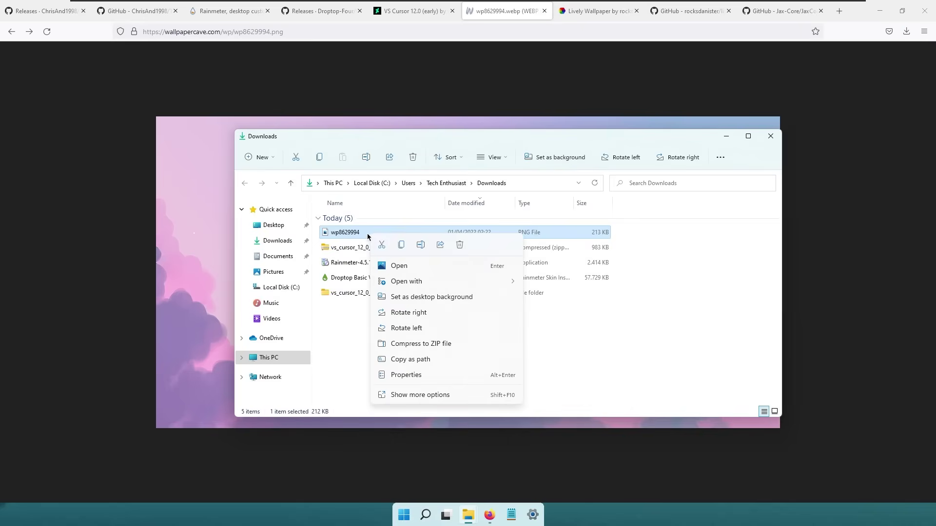
pyautogui.click(439, 296)
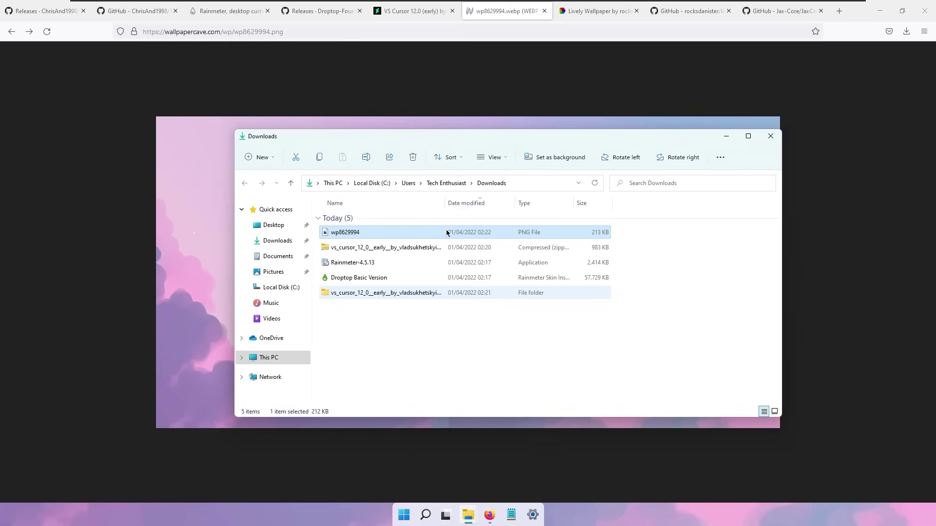
pyautogui.click(727, 136)
pyautogui.click(881, 11)
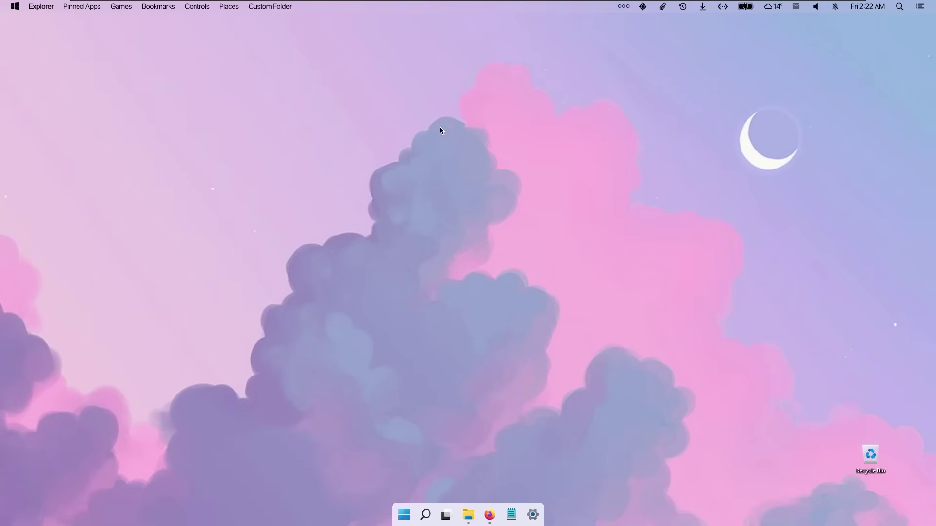
# - Hide the desktop icons
pyautogui.rightClick(453, 144)
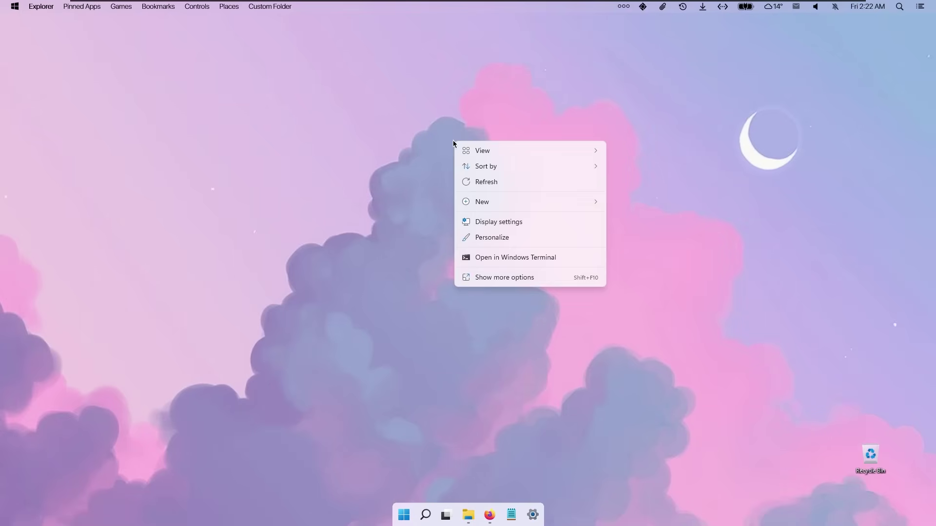
pyautogui.moveTo(537, 151)
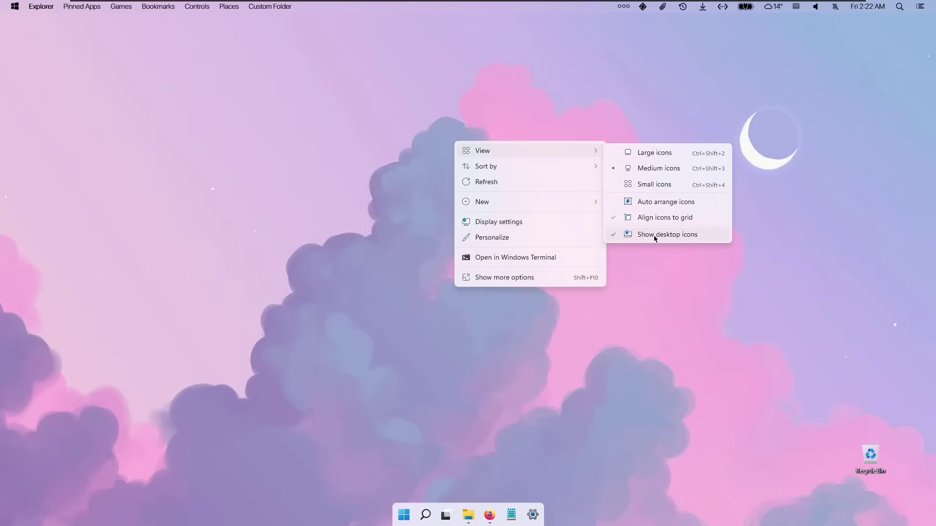
pyautogui.click(663, 238)
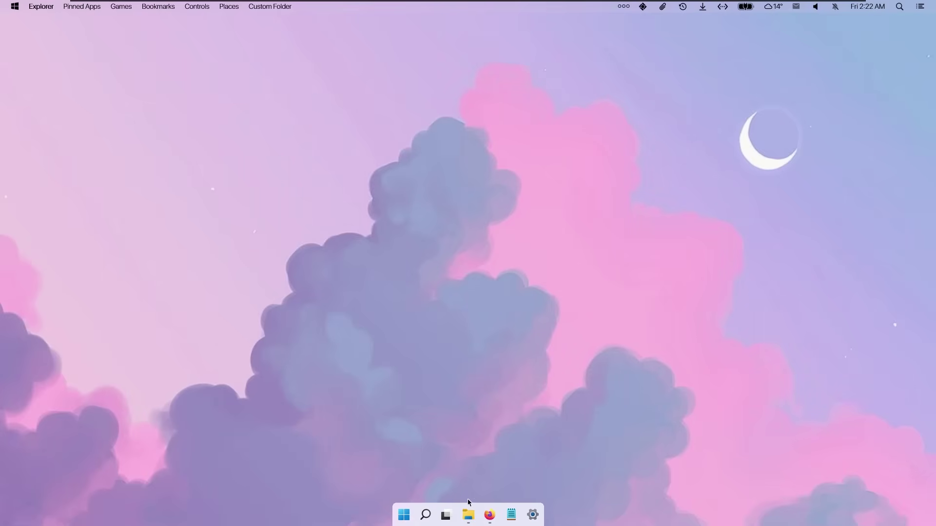
# - Switch to Firefox, download JaxCore_v44902.rmskin from the latest JaxCore GitHub release and install the skin package
pyautogui.click(490, 515)
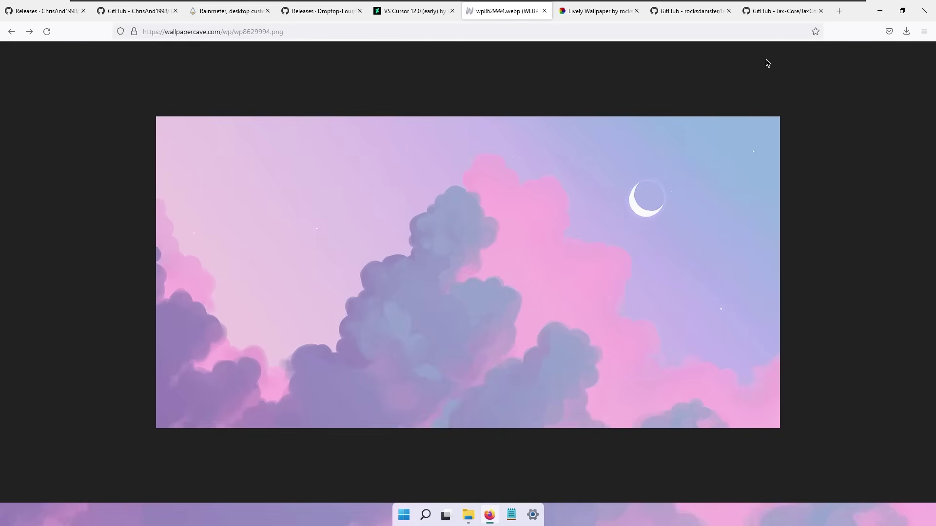
pyautogui.click(787, 10)
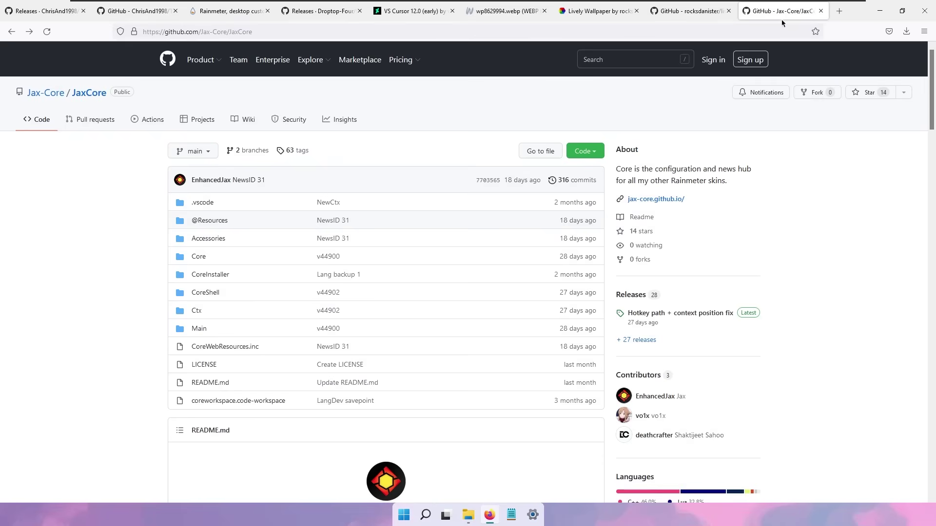
pyautogui.scroll(-2, 244, 183)
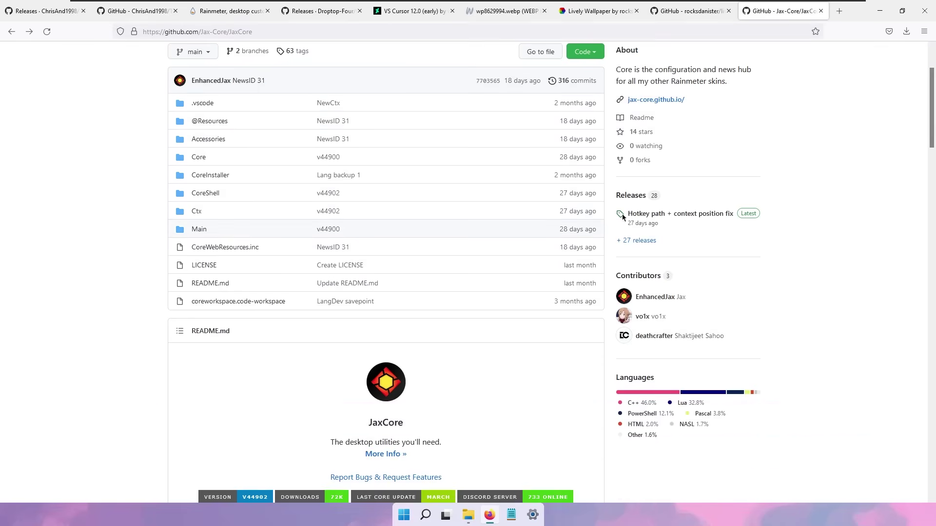
pyautogui.click(651, 215)
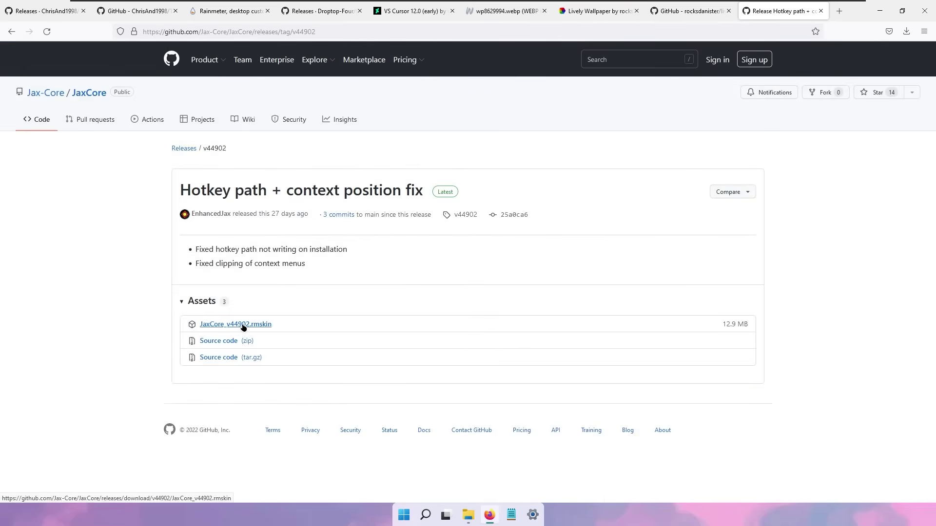
pyautogui.click(260, 328)
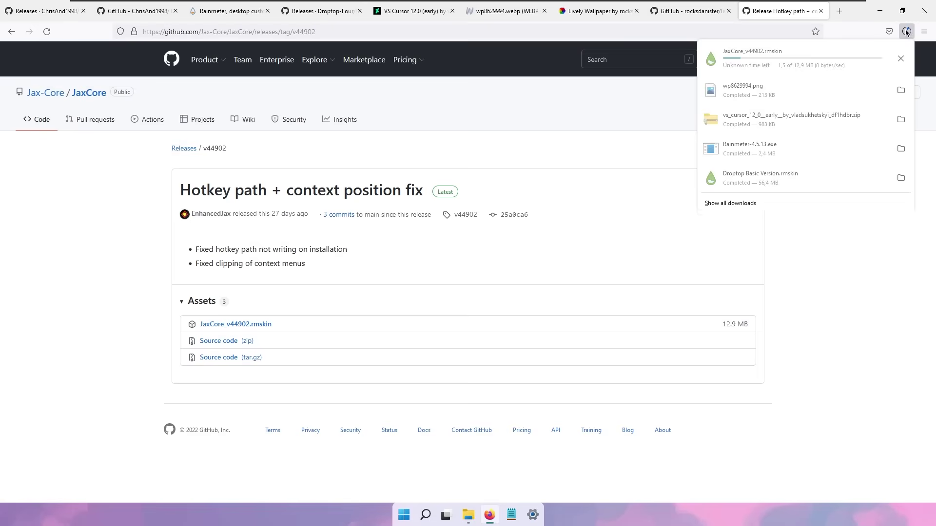
pyautogui.click(761, 58)
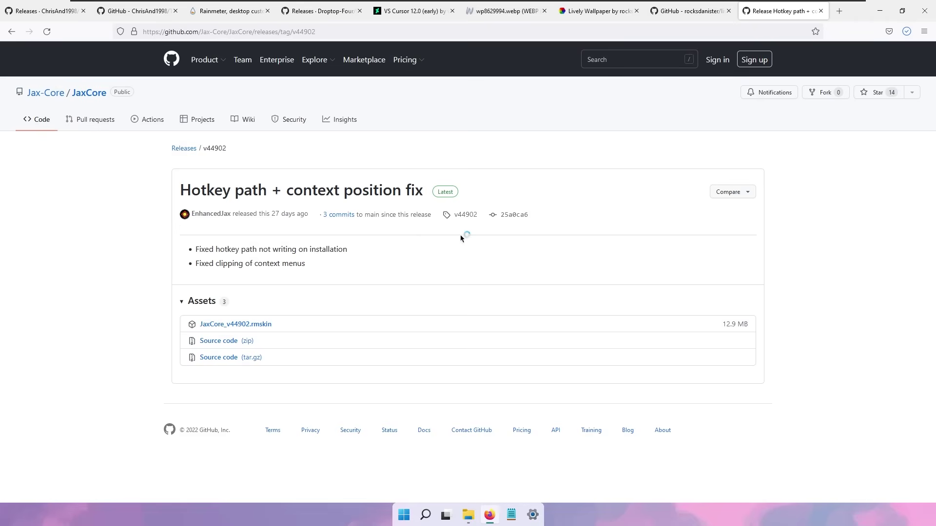
pyautogui.click(496, 330)
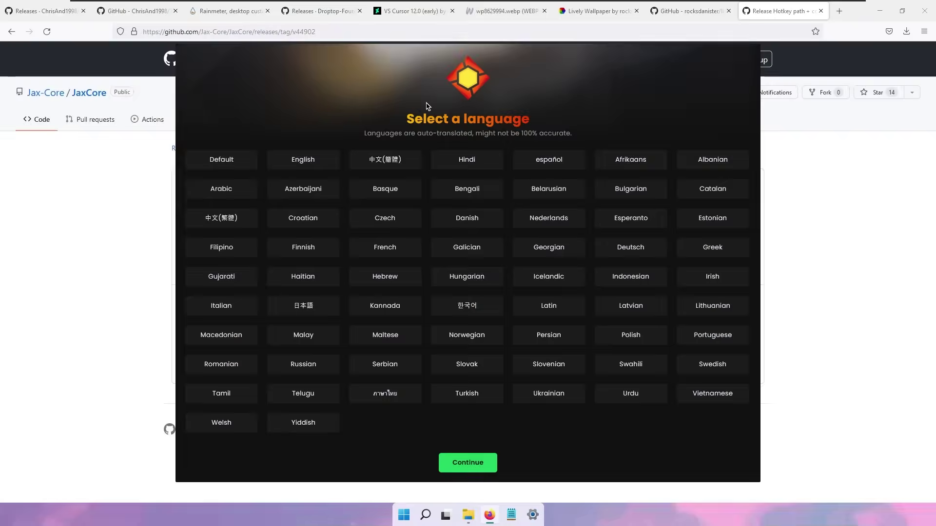
# - Choose English as the JaxCore language and complete the welcome setup with the default options
pyautogui.click(300, 157)
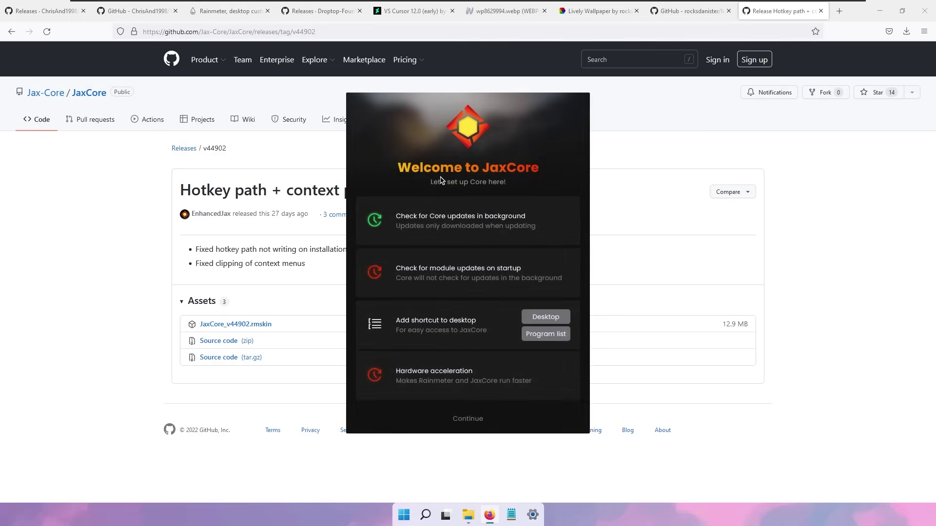
pyautogui.click(465, 422)
pyautogui.click(485, 420)
pyautogui.click(484, 423)
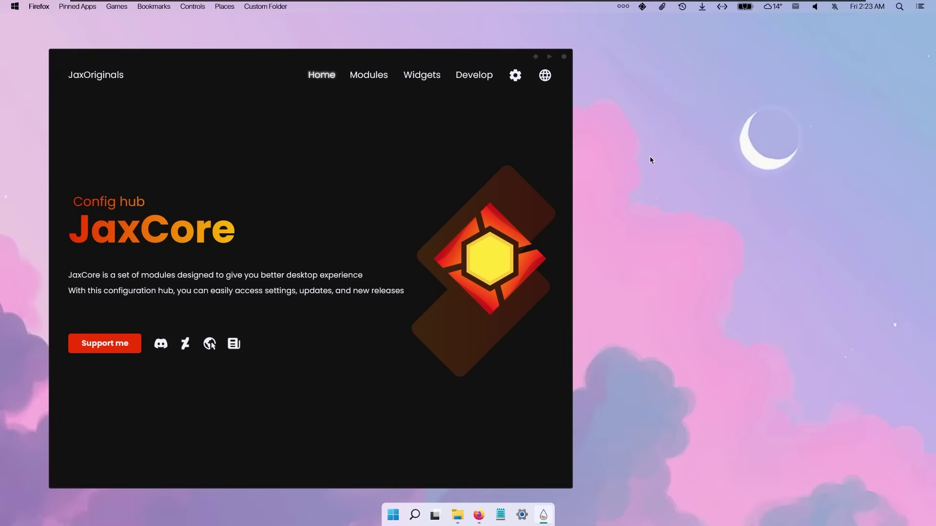
# - Shrink the JaxCore config hub window and place it near the middle of the desktop
pyautogui.moveTo(439, 62); pyautogui.dragTo(525, 51)
pyautogui.moveTo(136, 39); pyautogui.dragTo(198, 161)
pyautogui.moveTo(265, 163); pyautogui.dragTo(342, 113)
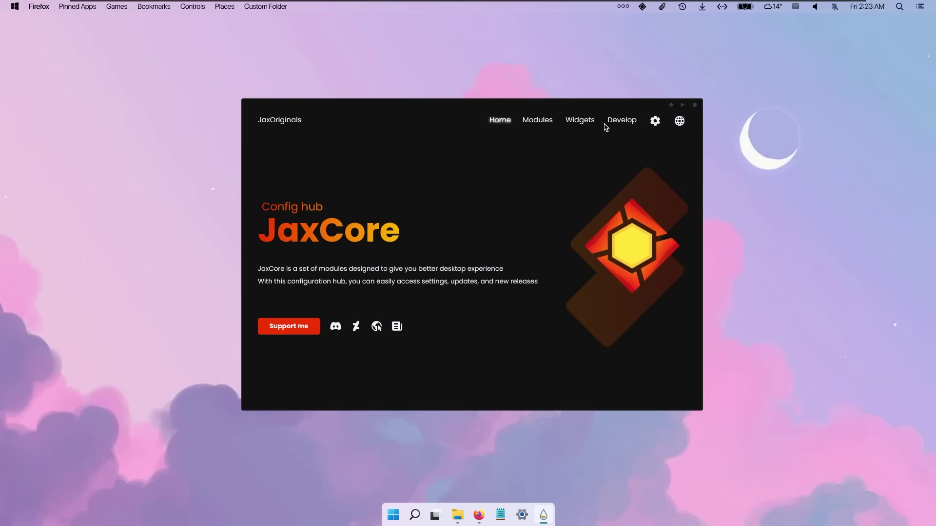
# - Install the ModularClocks widget from the JaxCore widget collection
pyautogui.click(585, 127)
pyautogui.scroll(-2, 374, 266)
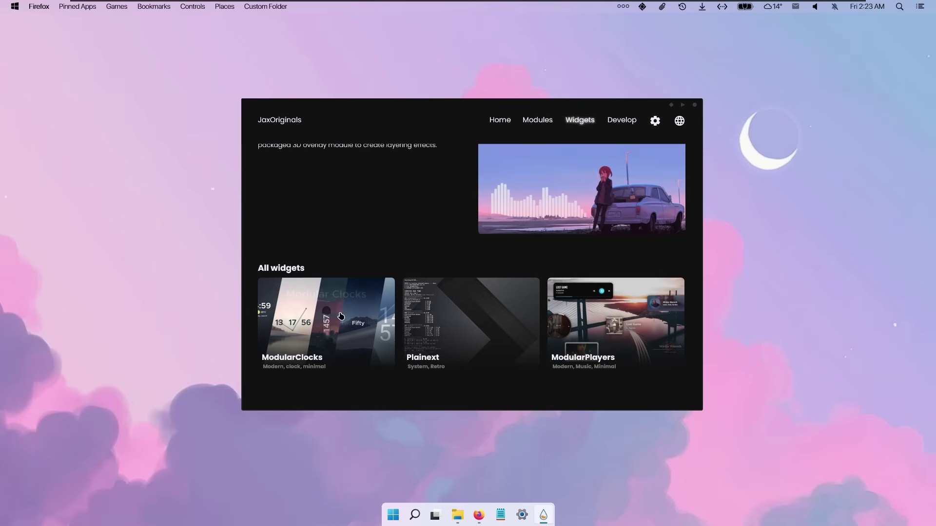
pyautogui.click(341, 312)
pyautogui.click(654, 184)
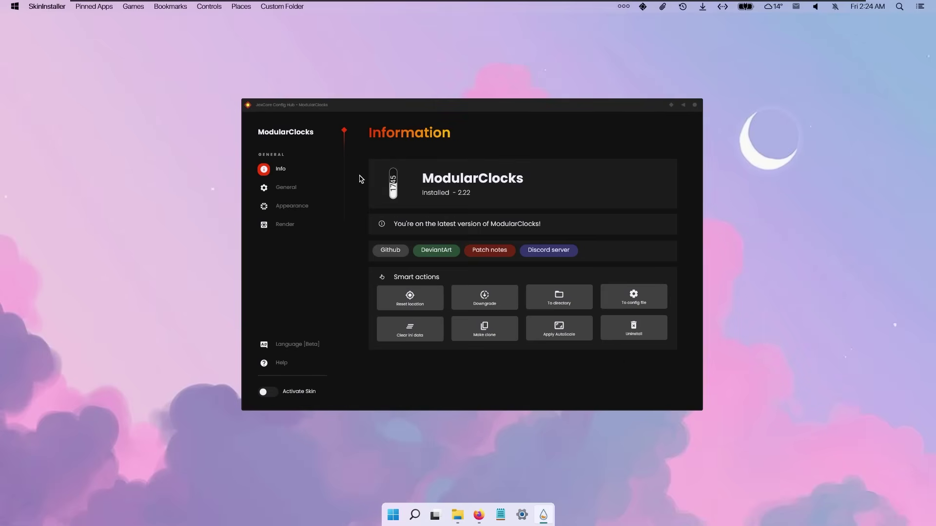
# - Set the ModularClocks clock style to Smart and activate the skin
pyautogui.click(306, 192)
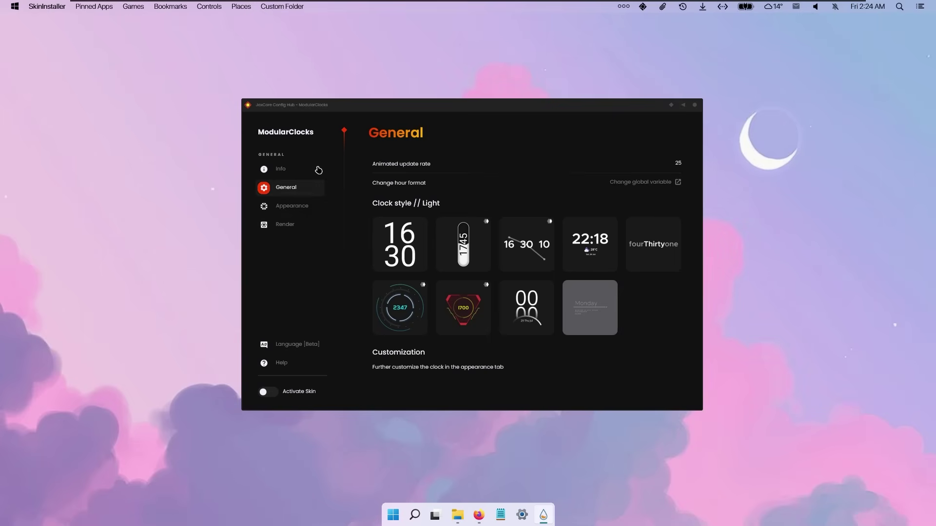
pyautogui.moveTo(447, 111); pyautogui.dragTo(443, 107)
pyautogui.click(578, 235)
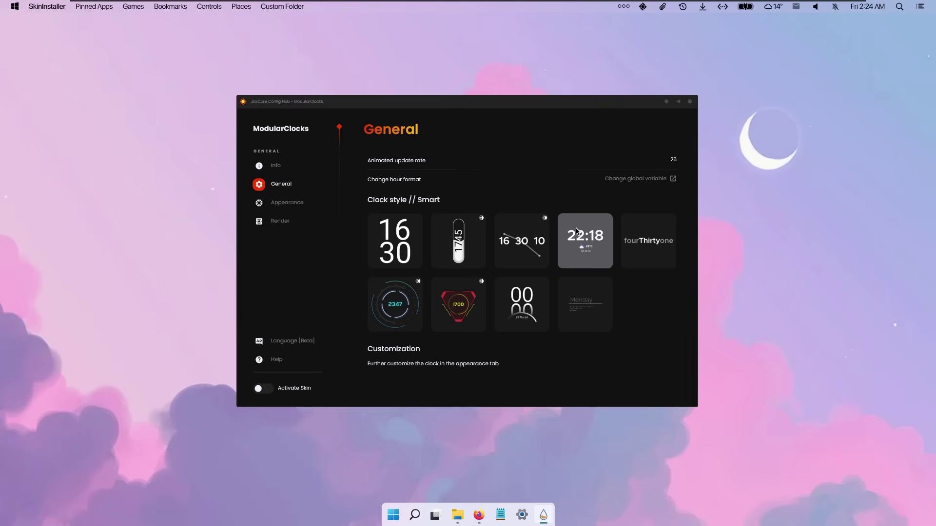
pyautogui.click(270, 391)
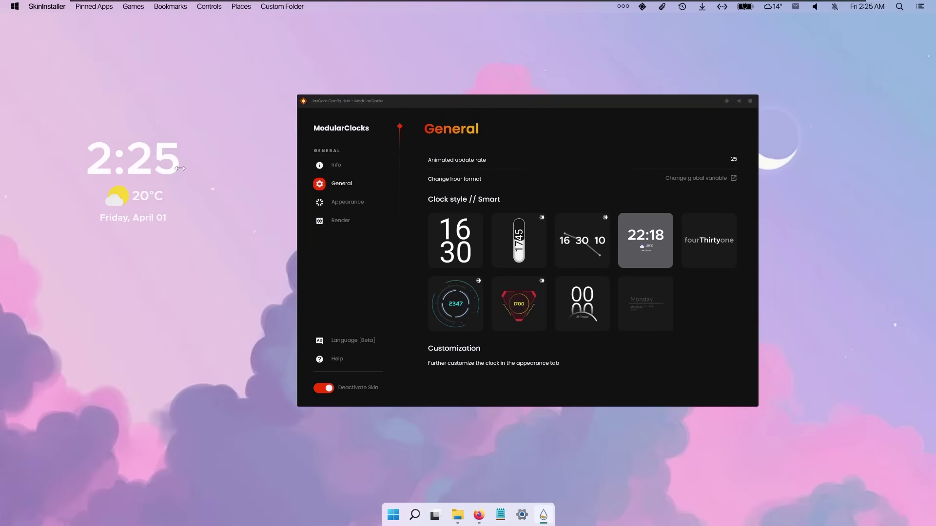
# - Set the clock's tint color to black (RGB 0,0,0) and close the config hub
pyautogui.click(350, 203)
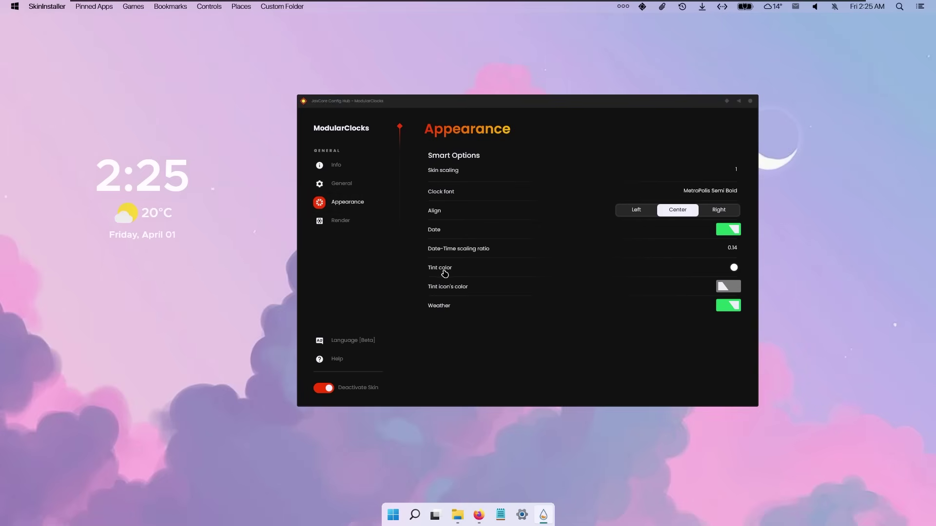
pyautogui.click(734, 267)
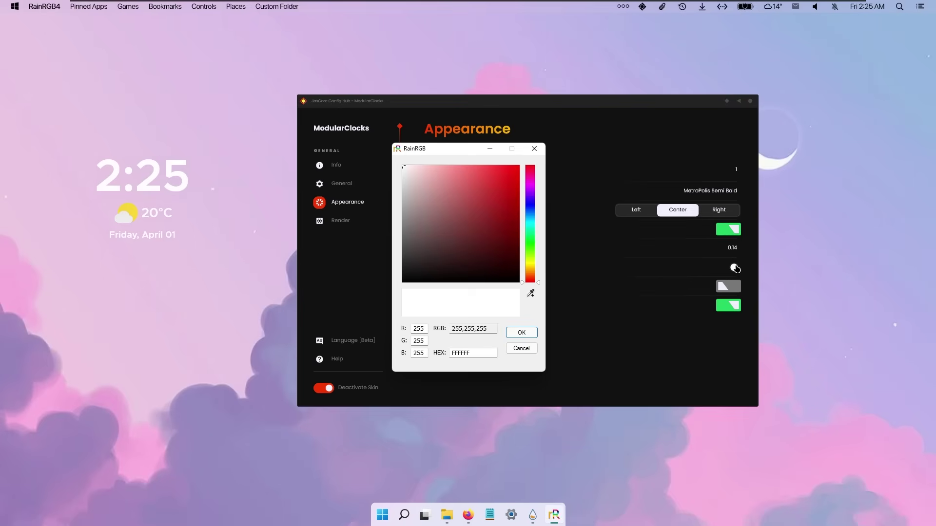
pyautogui.moveTo(436, 213); pyautogui.dragTo(381, 297)
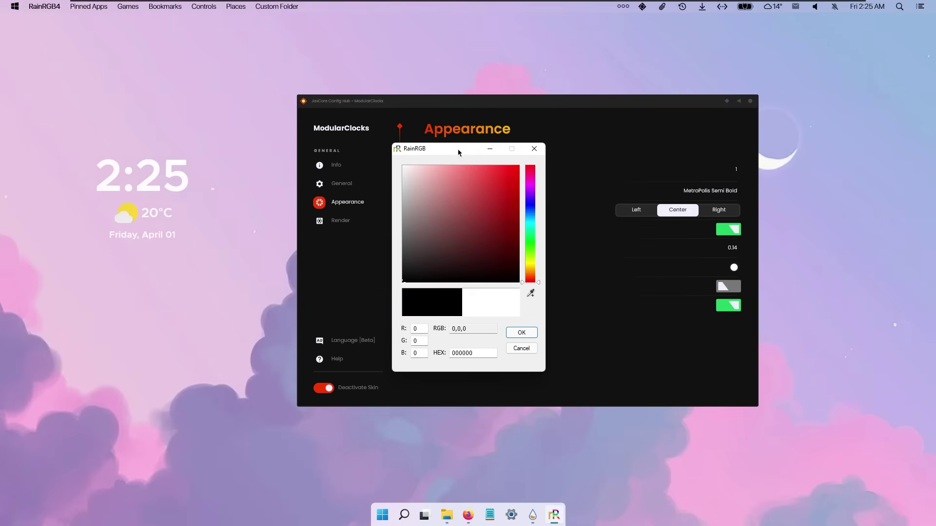
pyautogui.click(522, 333)
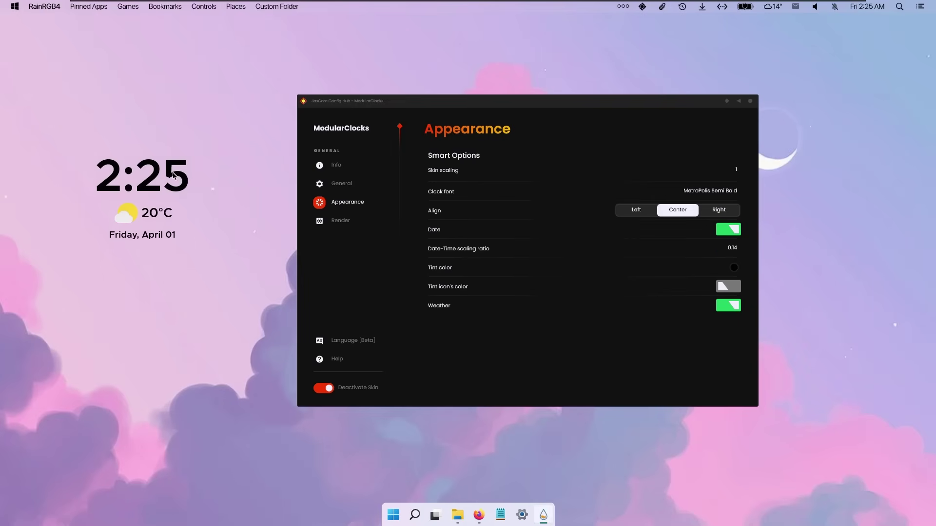
pyautogui.click(750, 103)
# - Center the clock skin horizontally in the upper part of the desktop
pyautogui.rightClick(187, 182)
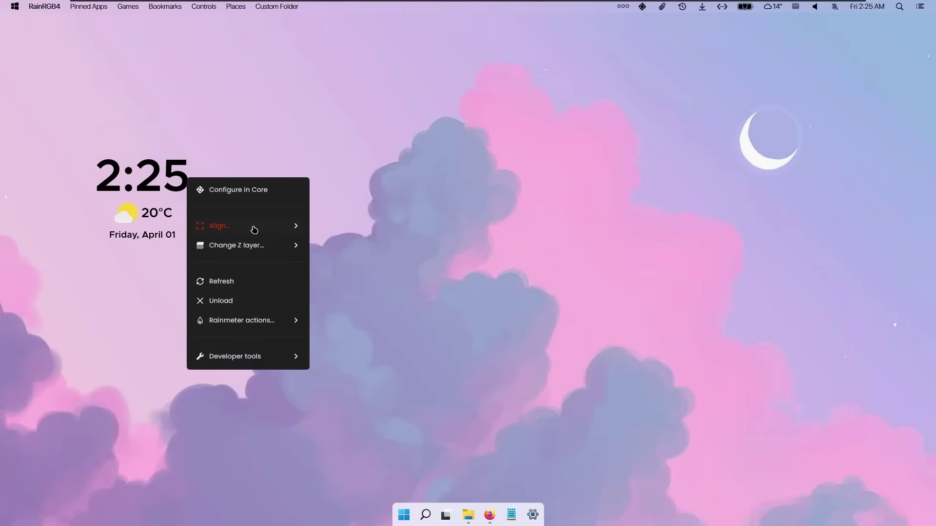
pyautogui.moveTo(294, 229)
pyautogui.click(423, 226)
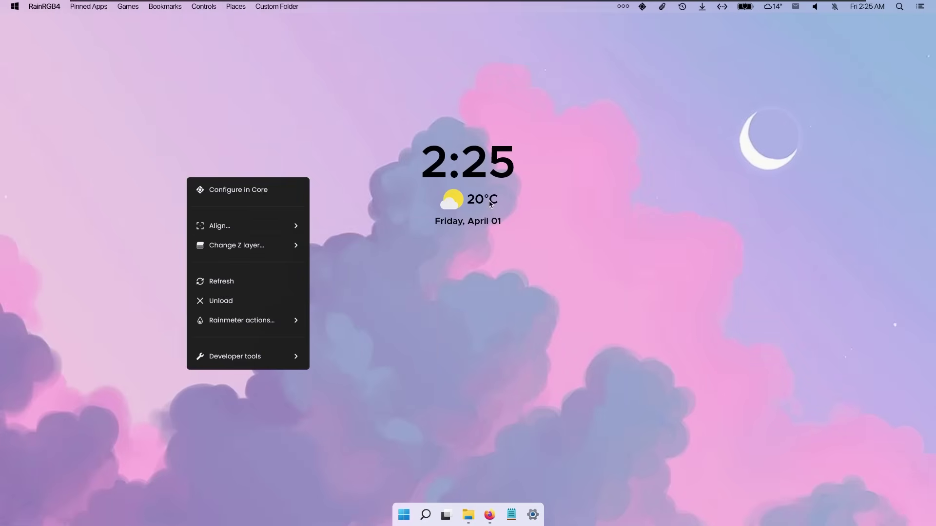
# - Reopen JaxCore and install the ModularPlayers widget from the widget collection
pyautogui.moveTo(471, 515)
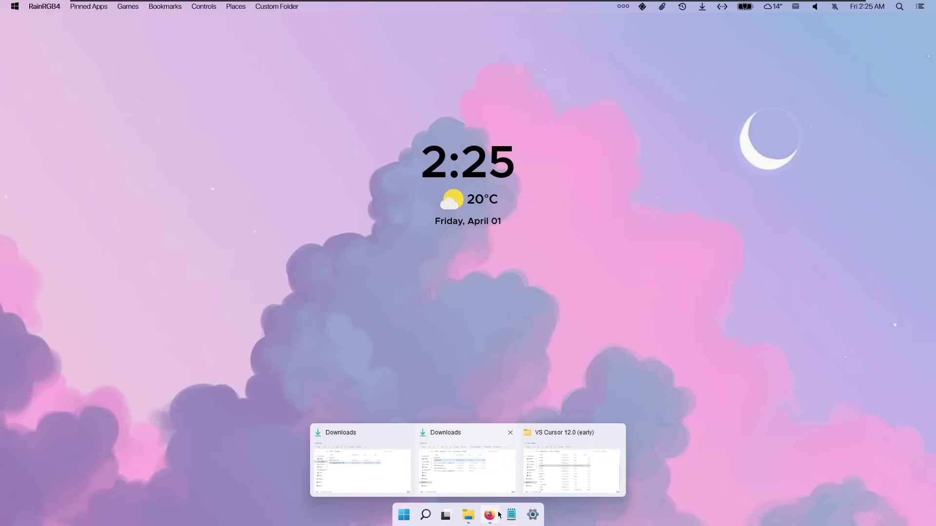
pyautogui.click(403, 515)
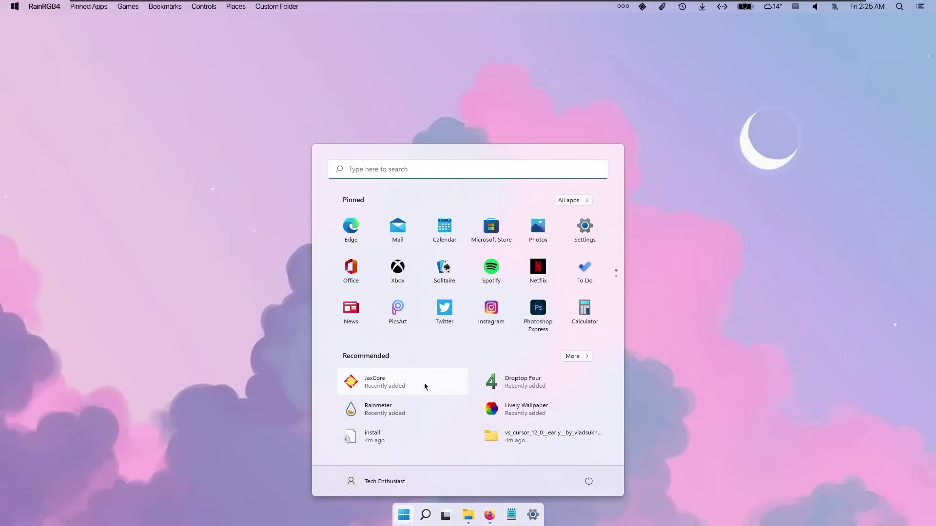
pyautogui.click(424, 386)
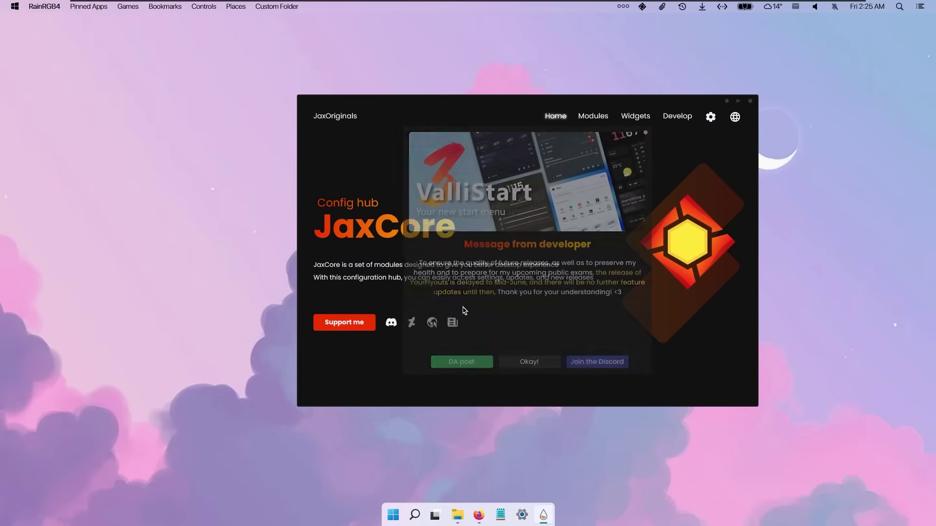
pyautogui.click(636, 117)
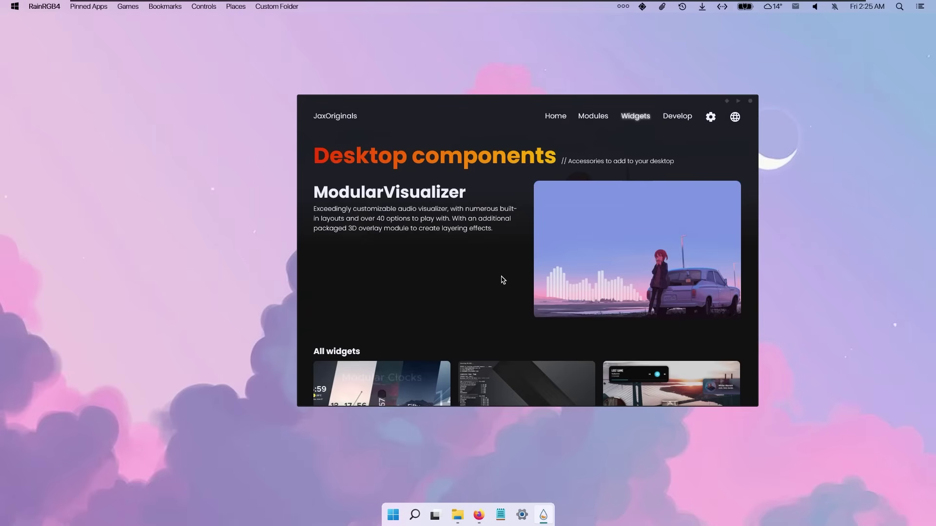
pyautogui.scroll(-2, 434, 250)
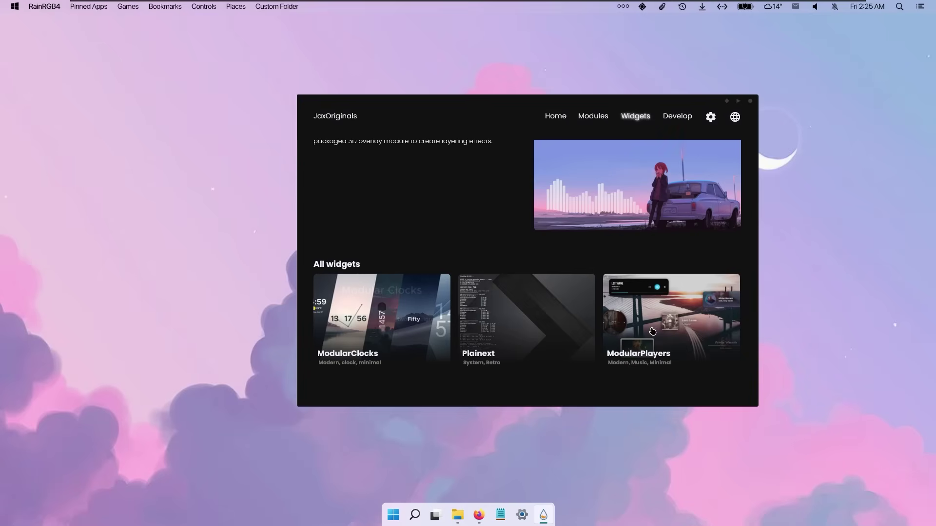
pyautogui.click(652, 331)
pyautogui.click(713, 180)
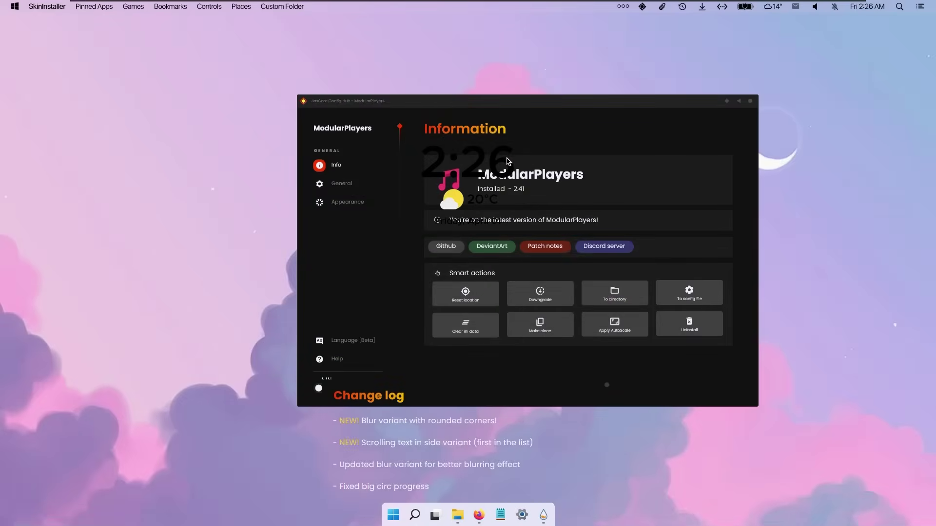
# - Move the config hub clear of the change log and activate the ModularPlayers skin
pyautogui.moveTo(536, 110); pyautogui.dragTo(587, 65)
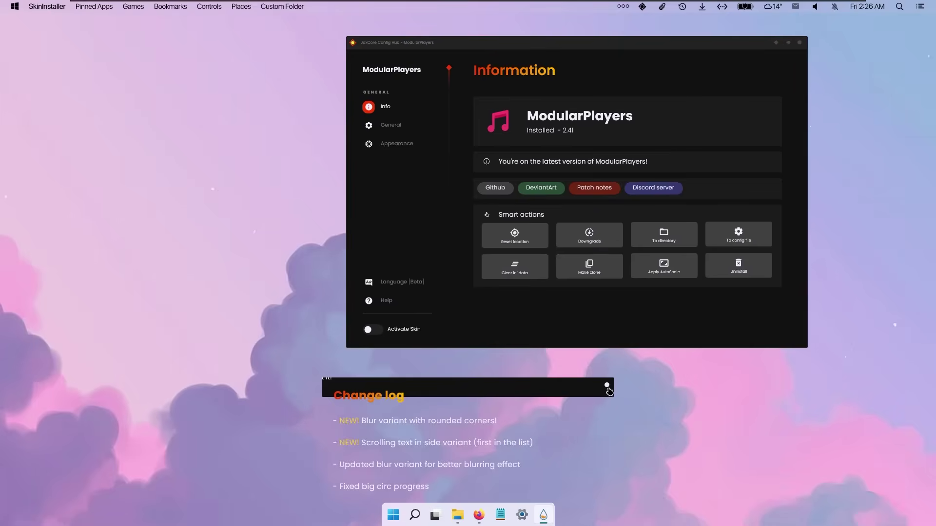
pyautogui.moveTo(635, 46); pyautogui.dragTo(664, 108)
pyautogui.click(406, 392)
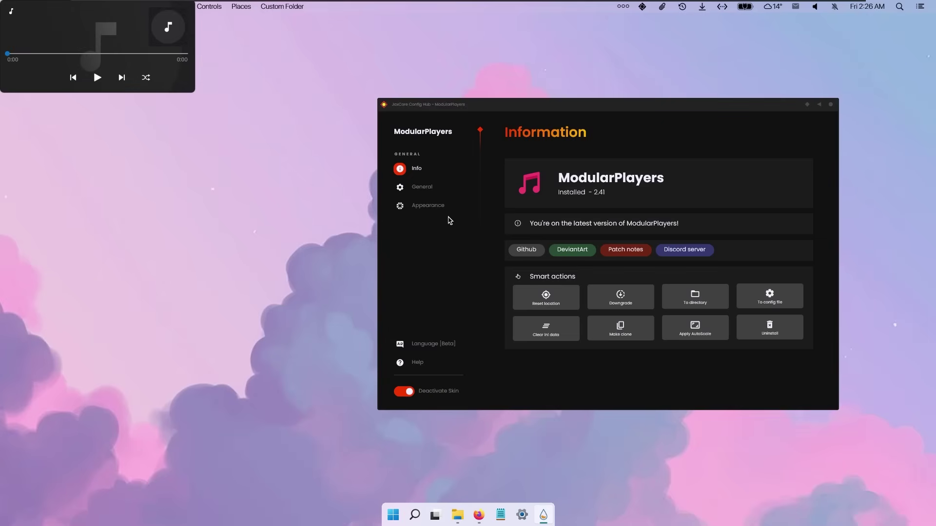
# - Set the ModularPlayers player style to Win11
pyautogui.click(427, 206)
pyautogui.moveTo(600, 108); pyautogui.dragTo(560, 107)
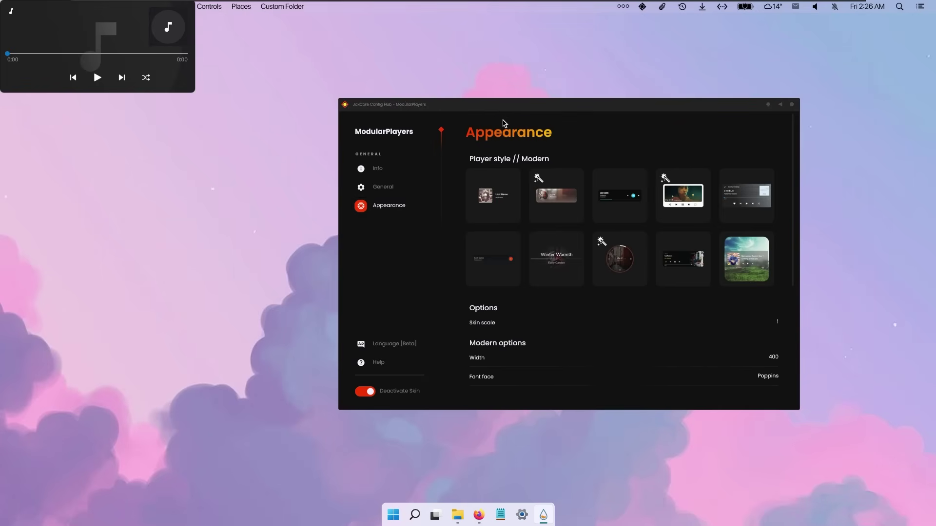
pyautogui.click(745, 259)
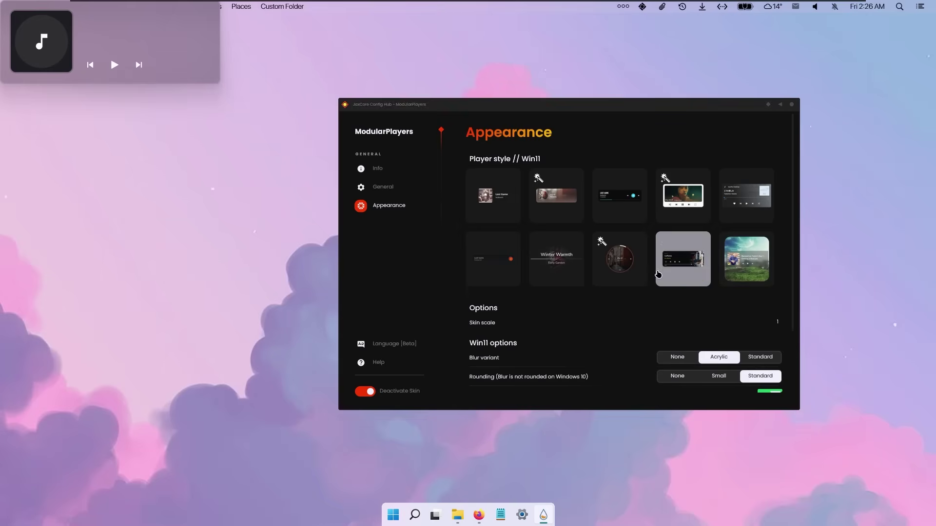
# - Turn off the Win11 player's window stroke and close the config hub
pyautogui.scroll(-3, 693, 322)
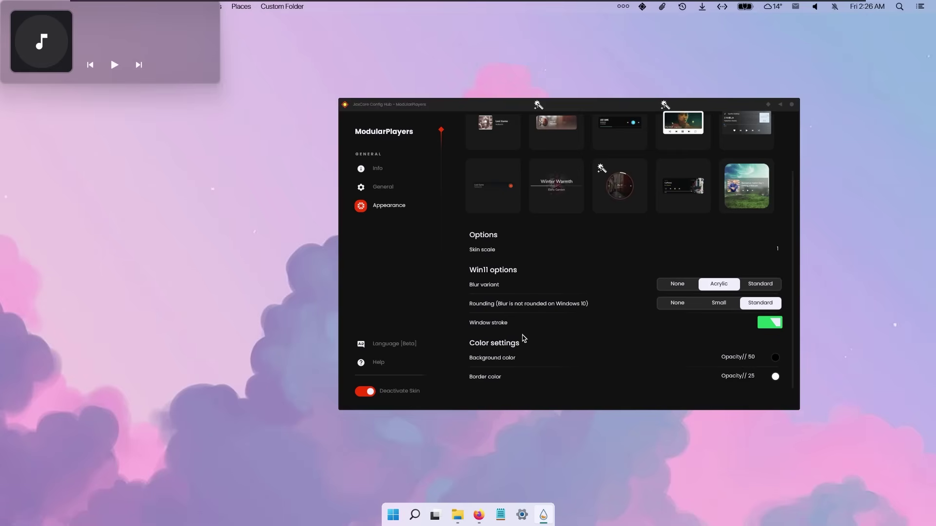
pyautogui.click(766, 326)
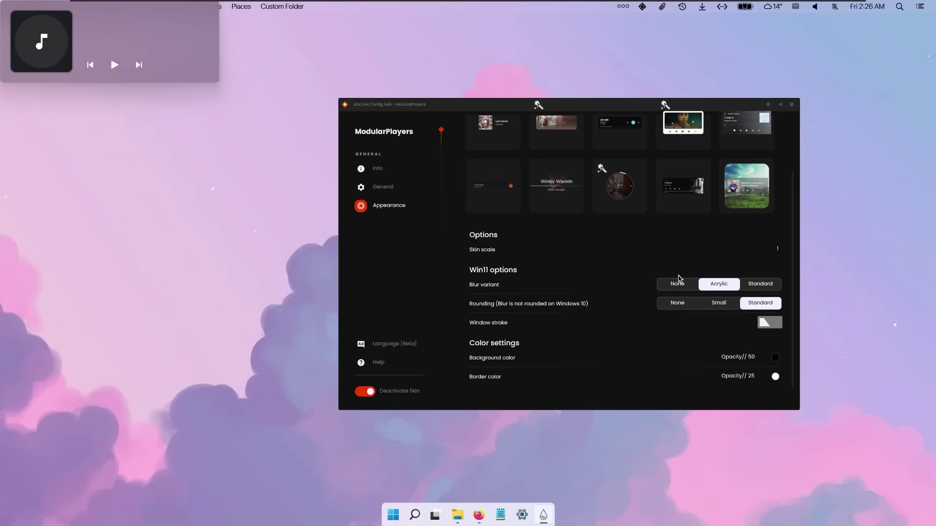
pyautogui.scroll(-1, 510, 321)
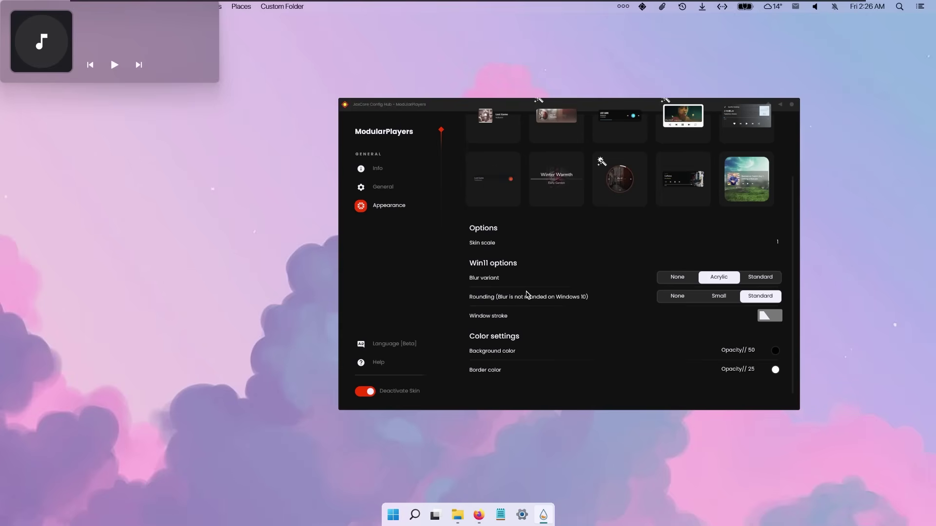
pyautogui.scroll(3, 527, 295)
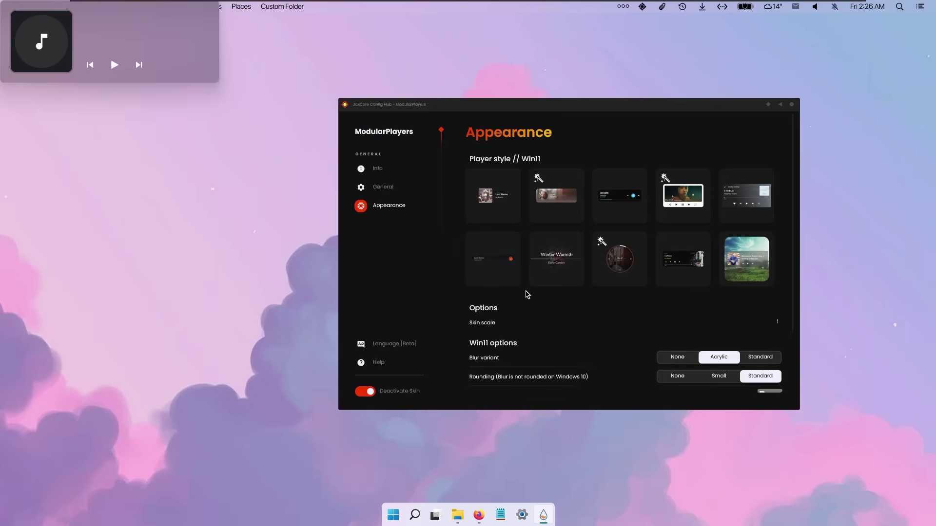
pyautogui.click(792, 106)
# - Align the music player skin to the center of the desktop and move it down below the clock
pyautogui.rightClick(194, 43)
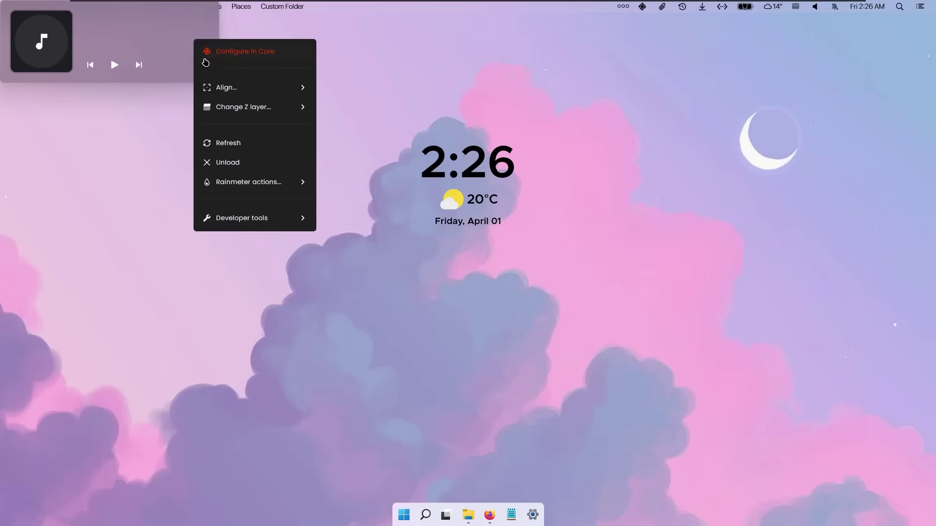
pyautogui.click(293, 93)
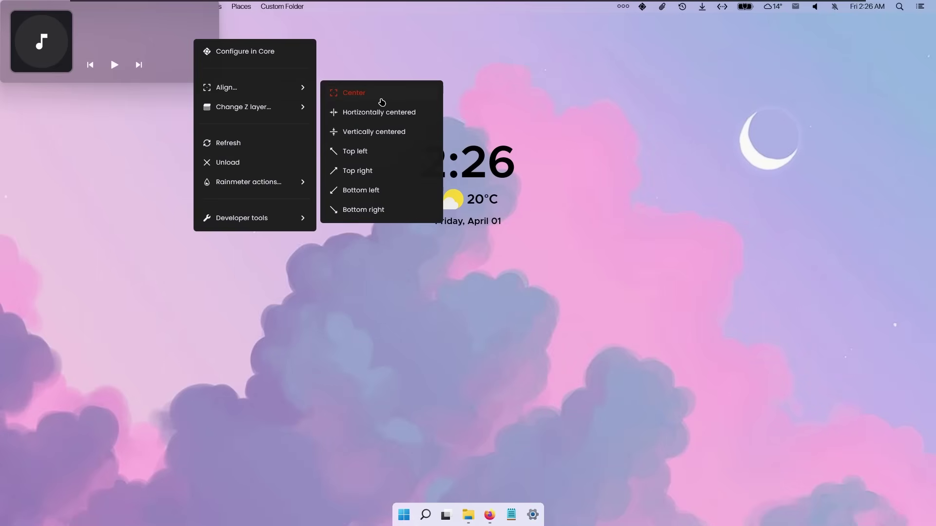
pyautogui.click(378, 101)
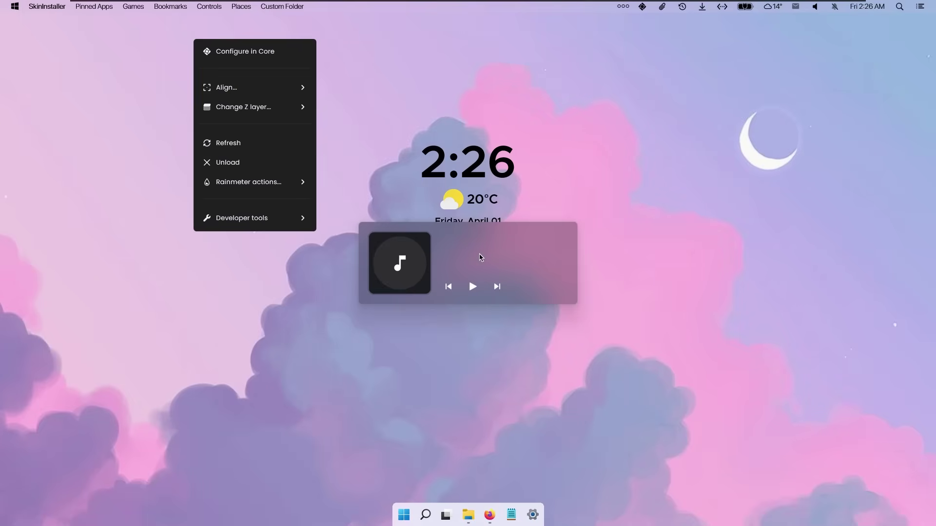
pyautogui.moveTo(480, 258); pyautogui.dragTo(483, 401)
# - Switch to Firefox, open YouTube in a new tab and play "MUSIC TO RELIEVE STRESS AND ANXIETY, MUSIC TO RELAX, MEDITATE AND SLEEP"
pyautogui.click(494, 515)
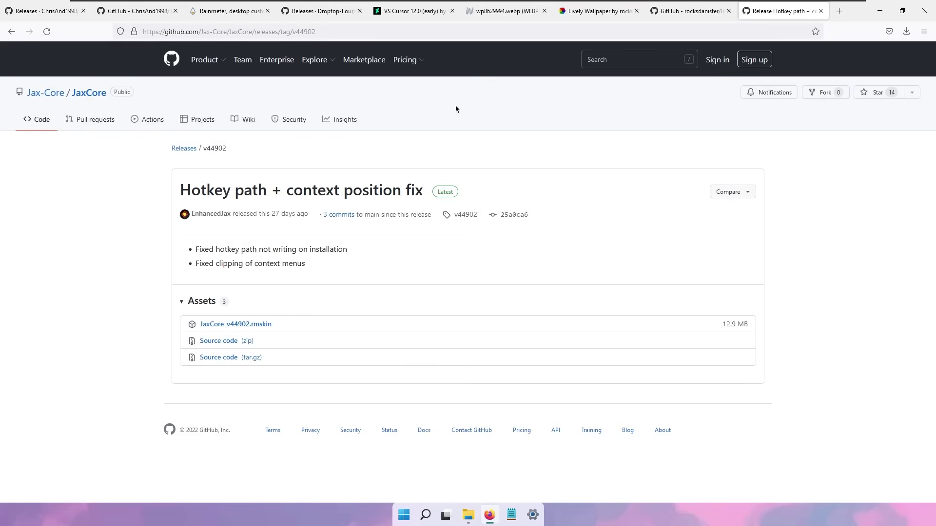
pyautogui.click(839, 11)
pyautogui.click(720, 32)
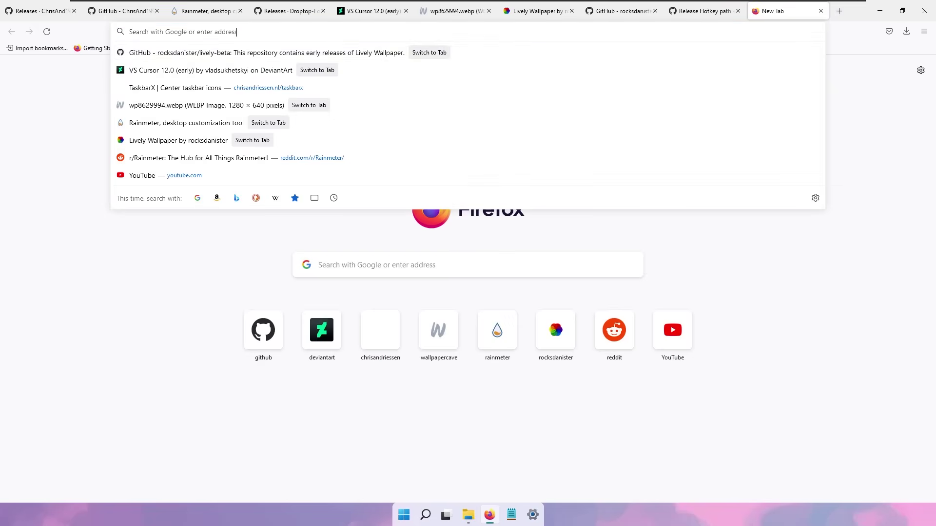
pyautogui.click(217, 181)
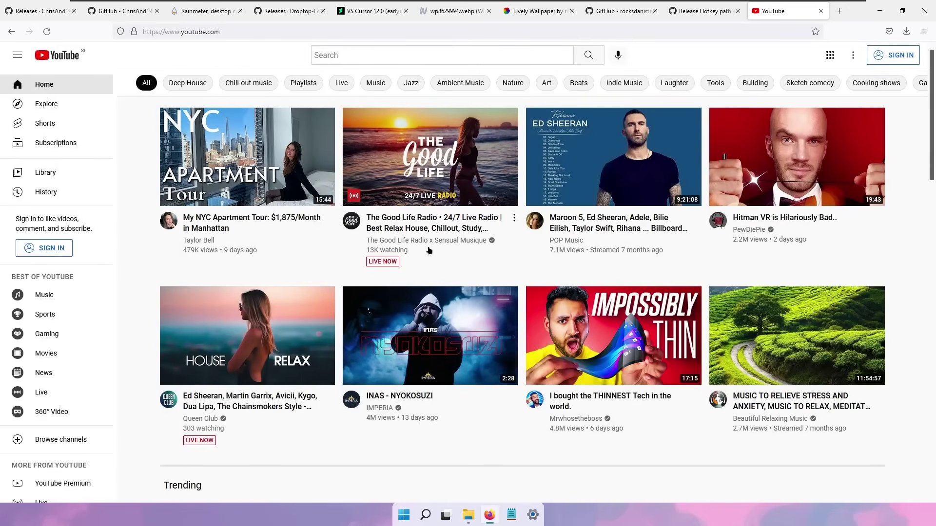
pyautogui.scroll(-3, 429, 250)
pyautogui.click(754, 139)
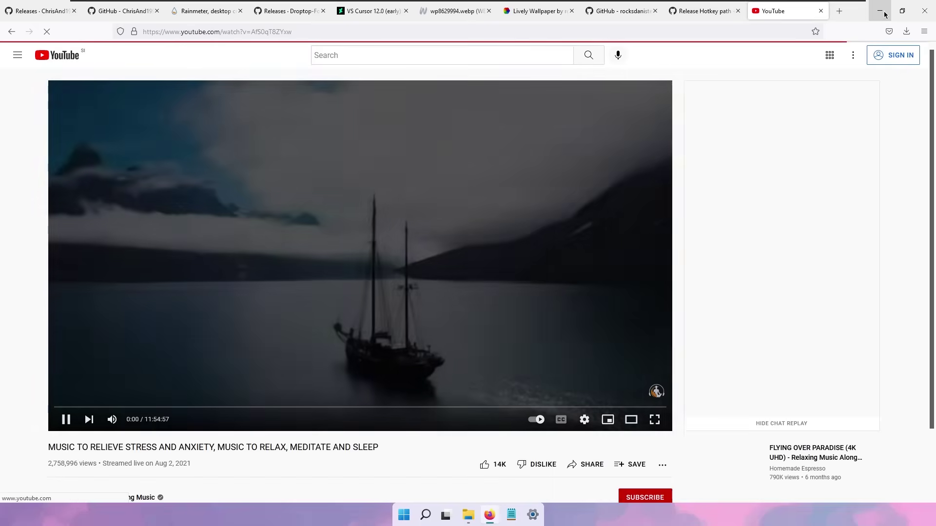
# - Minimize the browser, open the music player skin's configuration in JaxCore and set its media player method to Modern
pyautogui.click(880, 11)
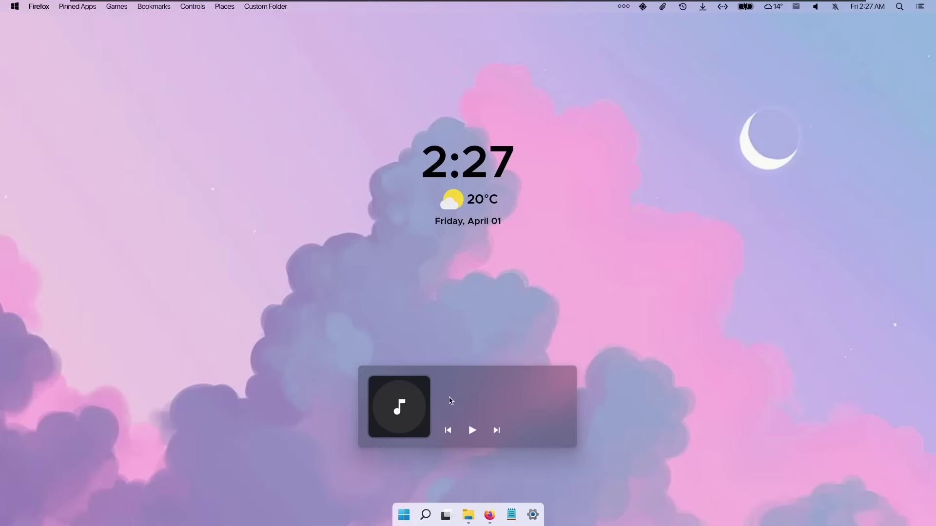
pyautogui.rightClick(499, 397)
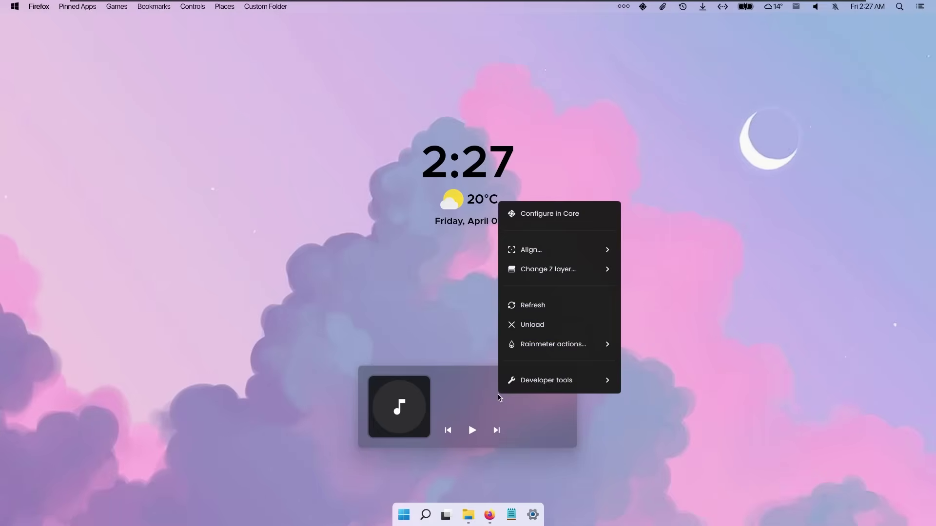
pyautogui.click(558, 220)
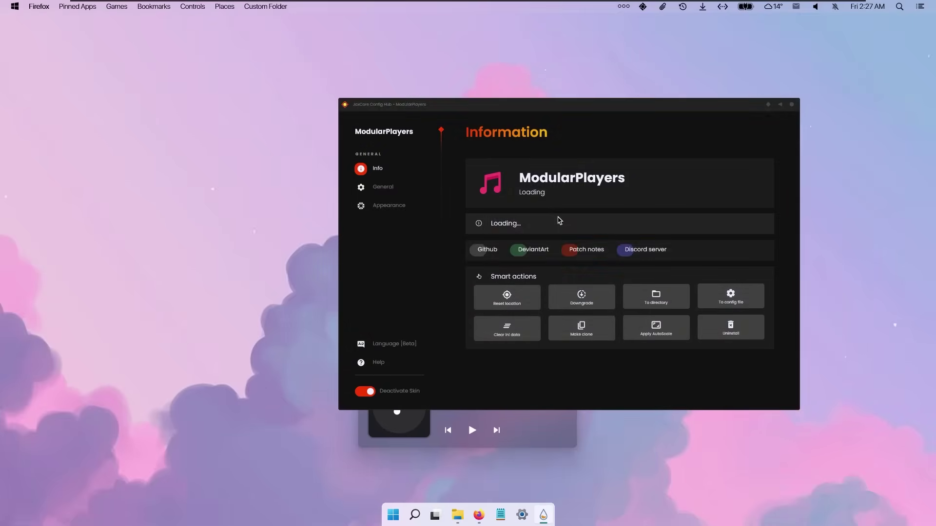
pyautogui.click(404, 190)
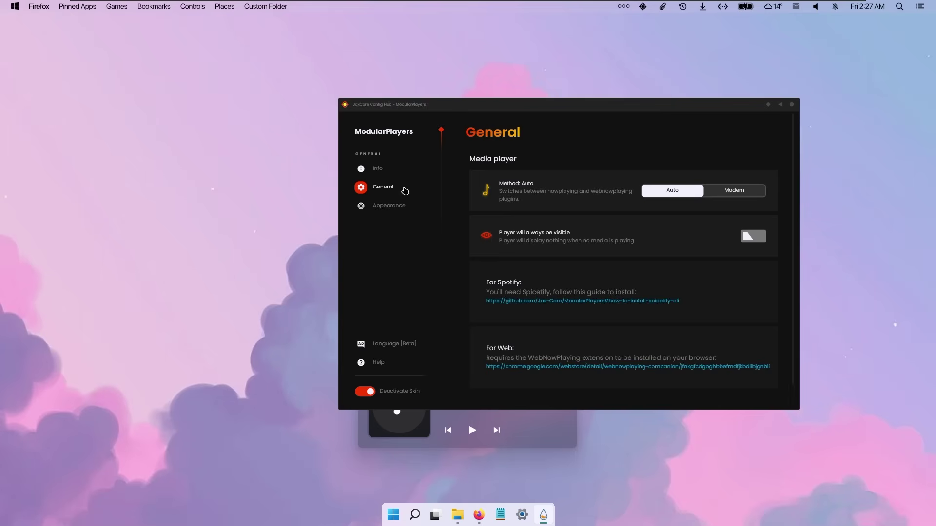
pyautogui.click(734, 195)
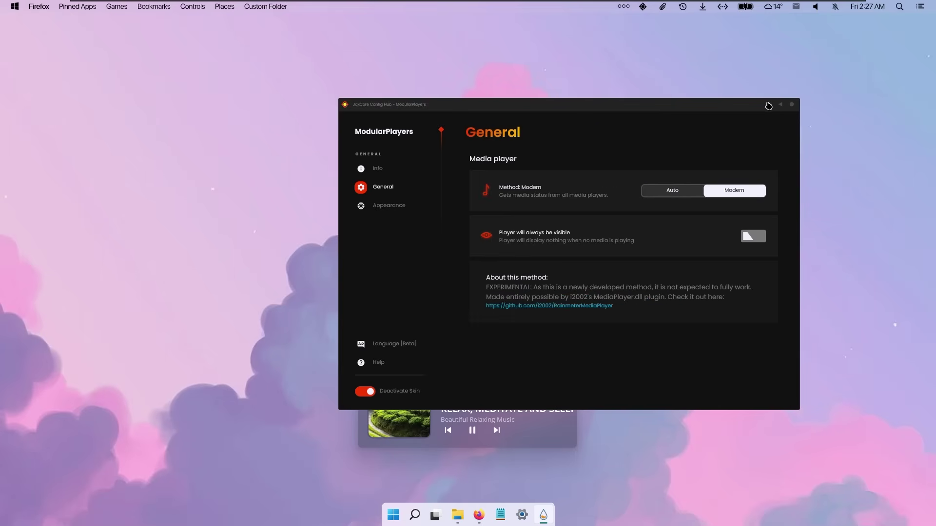
# - Close the JaxCore config hub to return to the desktop with the music player widget
pyautogui.click(769, 105)
pyautogui.click(913, 8)
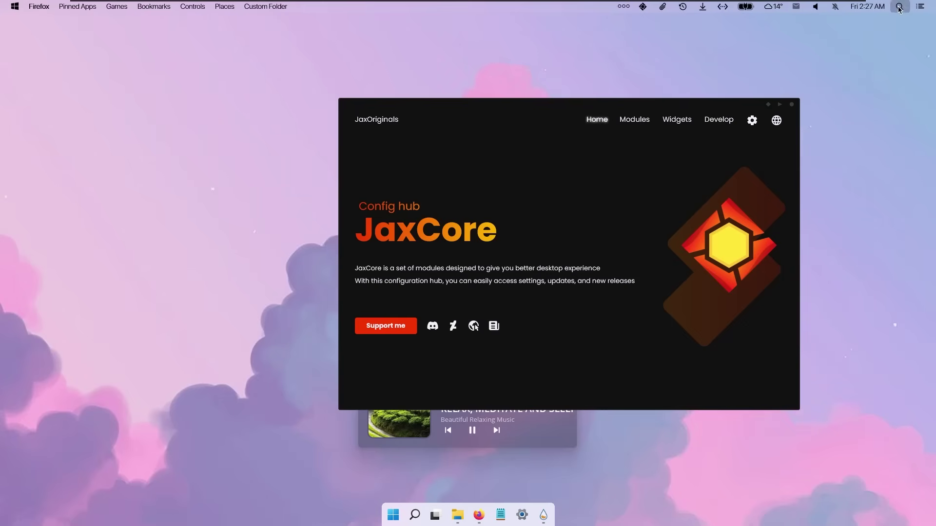
pyautogui.click(768, 105)
pyautogui.click(913, 9)
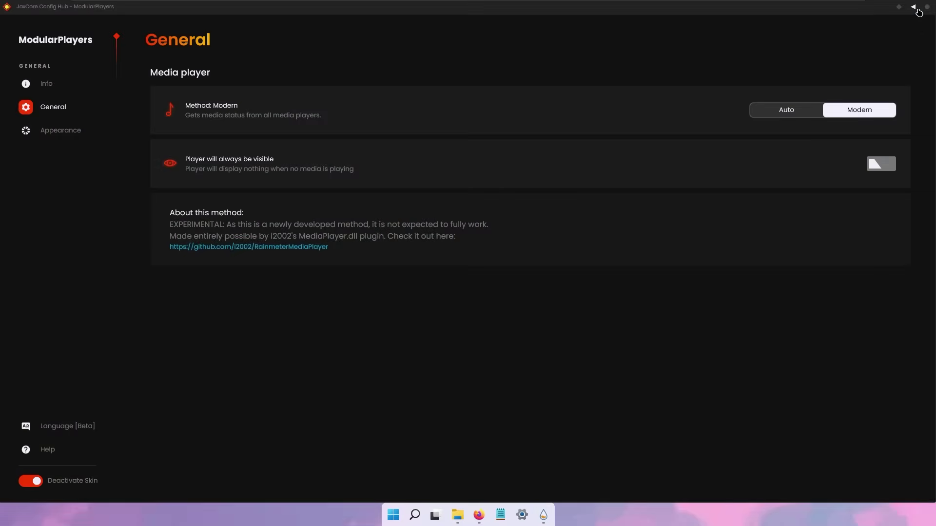
pyautogui.click(928, 11)
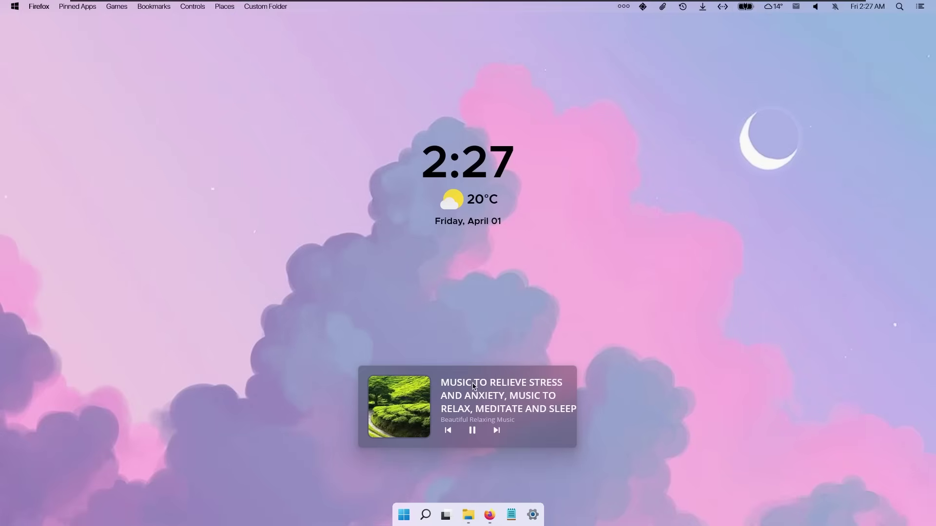